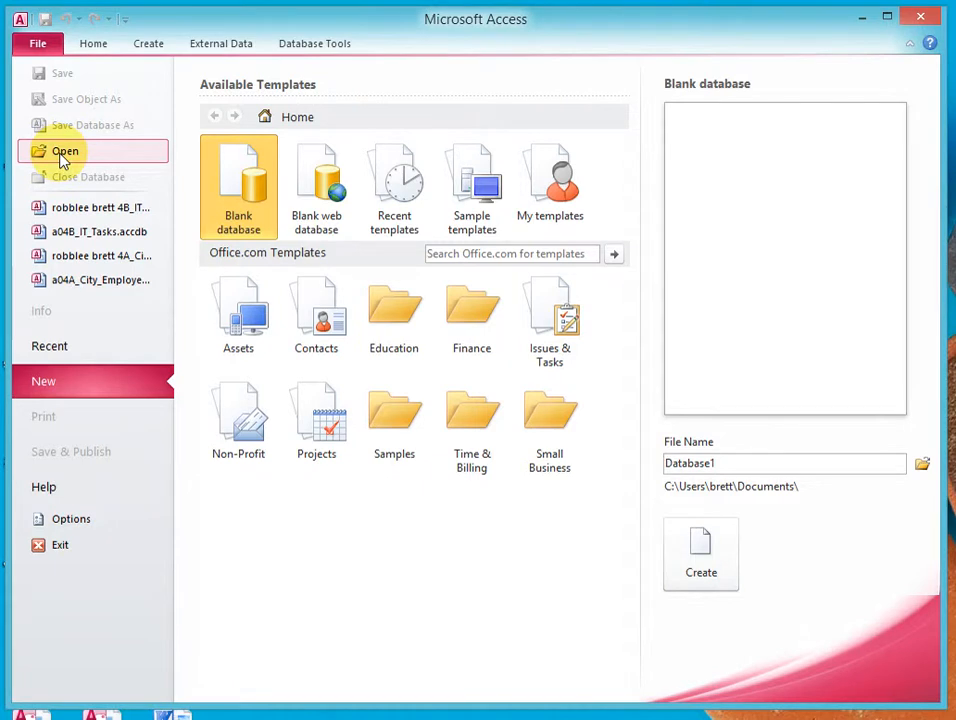
Open the a04B_IT_Tasks database from the Desktop folder
{"action": "left_click", "coordinate": [63, 158]}
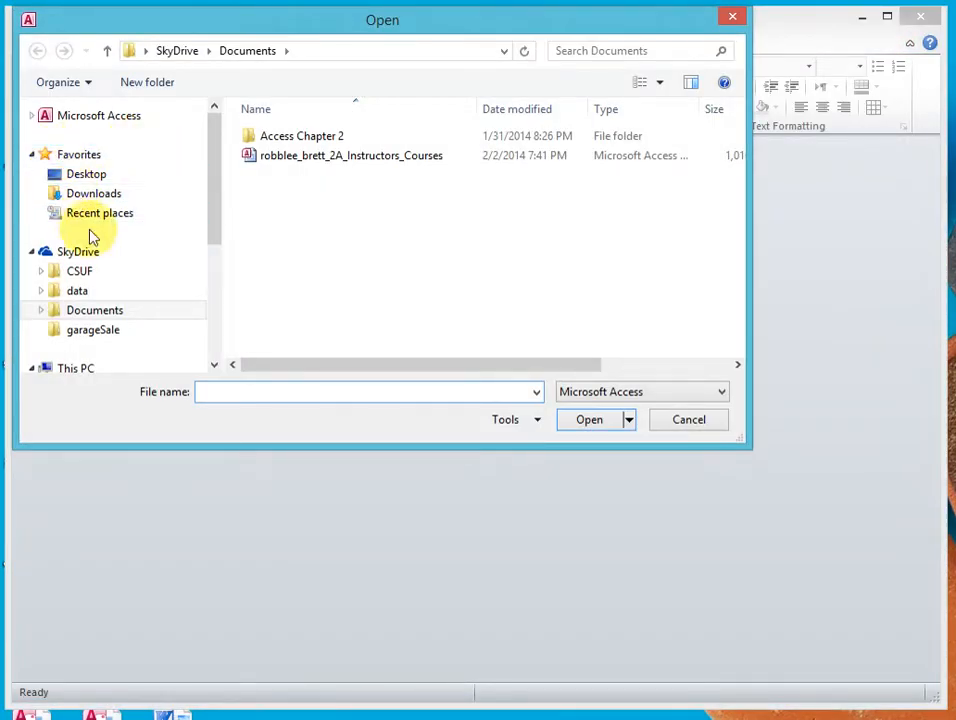
{"action": "scroll", "coordinate": [205, 340], "scroll_direction": "down", "scroll_amount": 4}
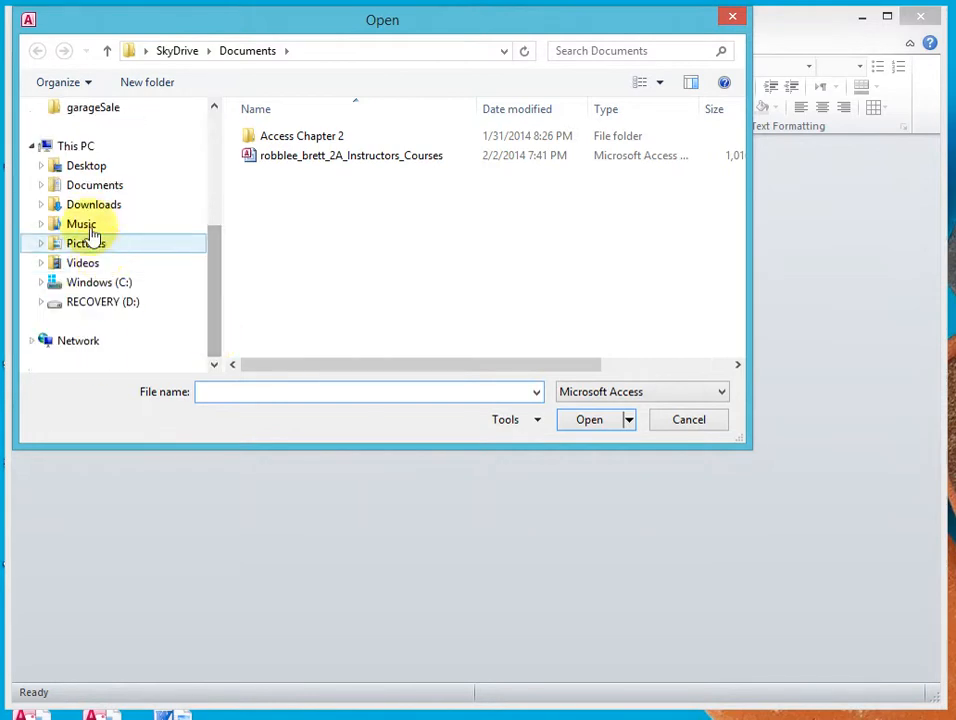
{"action": "left_click", "coordinate": [86, 170]}
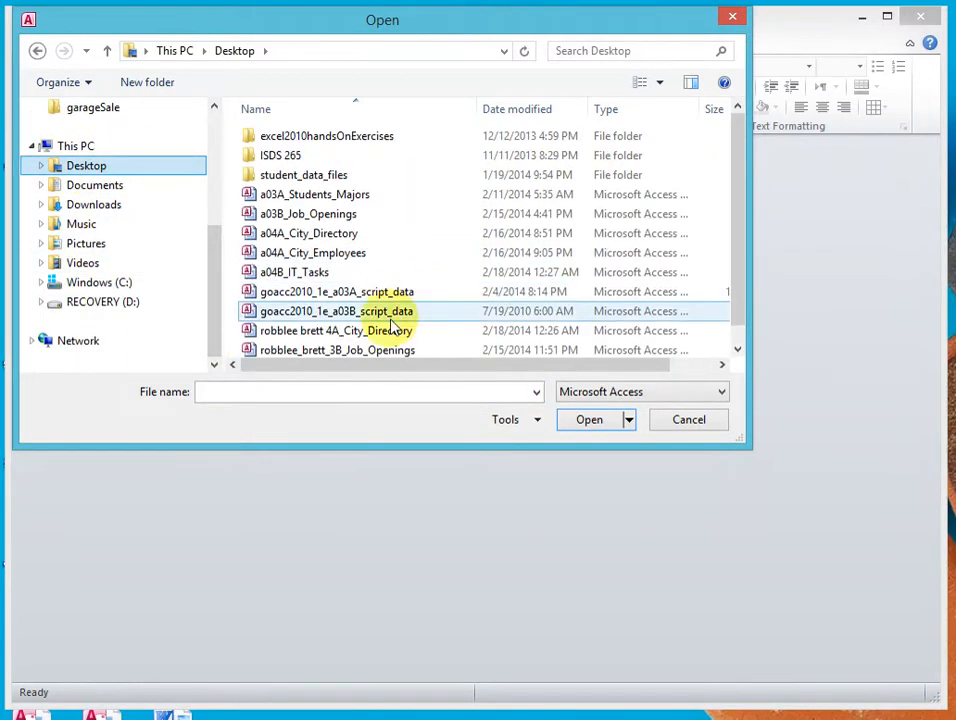
{"action": "left_click", "coordinate": [272, 274]}
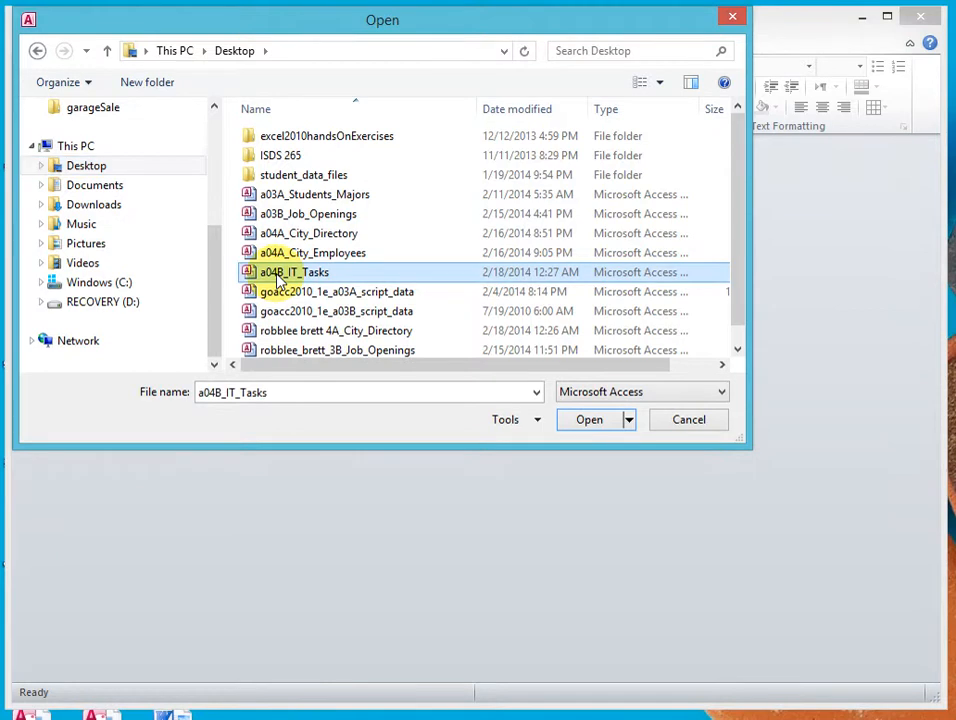
{"action": "left_click", "coordinate": [590, 420]}
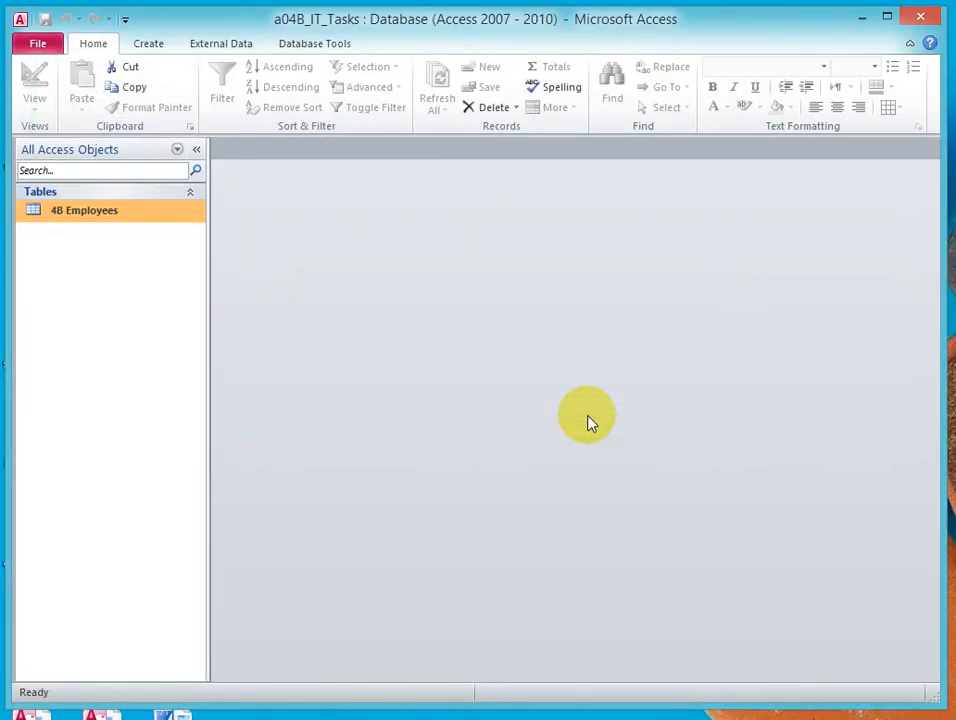
Rename the 4B Employees table by putting the owner's last and first name in front of its existing name
{"action": "right_click", "coordinate": [94, 214]}
{"action": "left_click", "coordinate": [141, 334]}
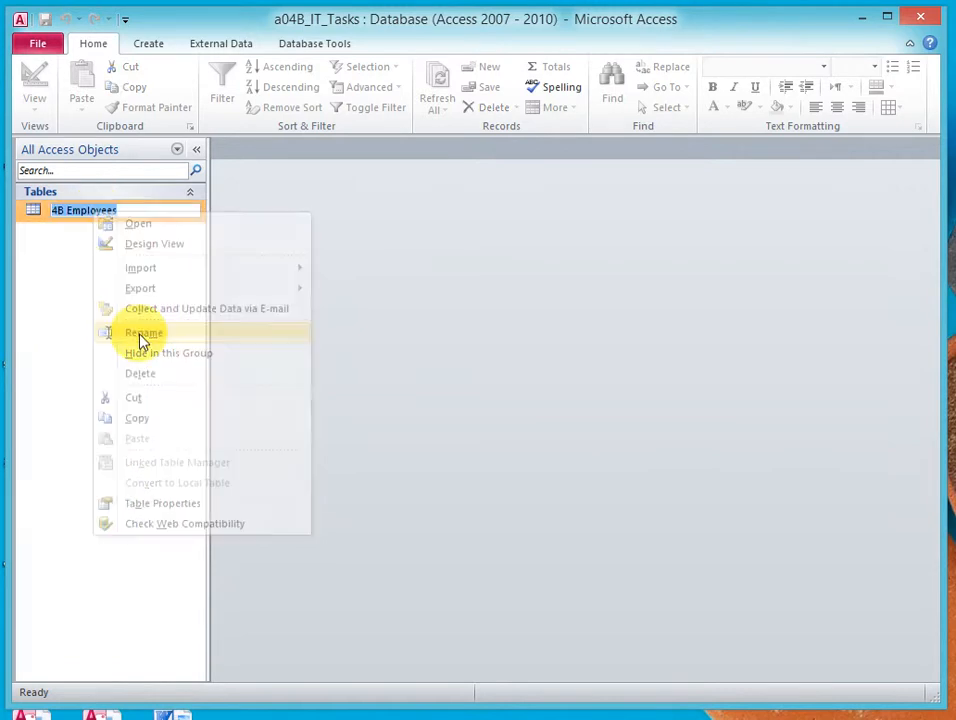
{"action": "left_click", "coordinate": [54, 210]}
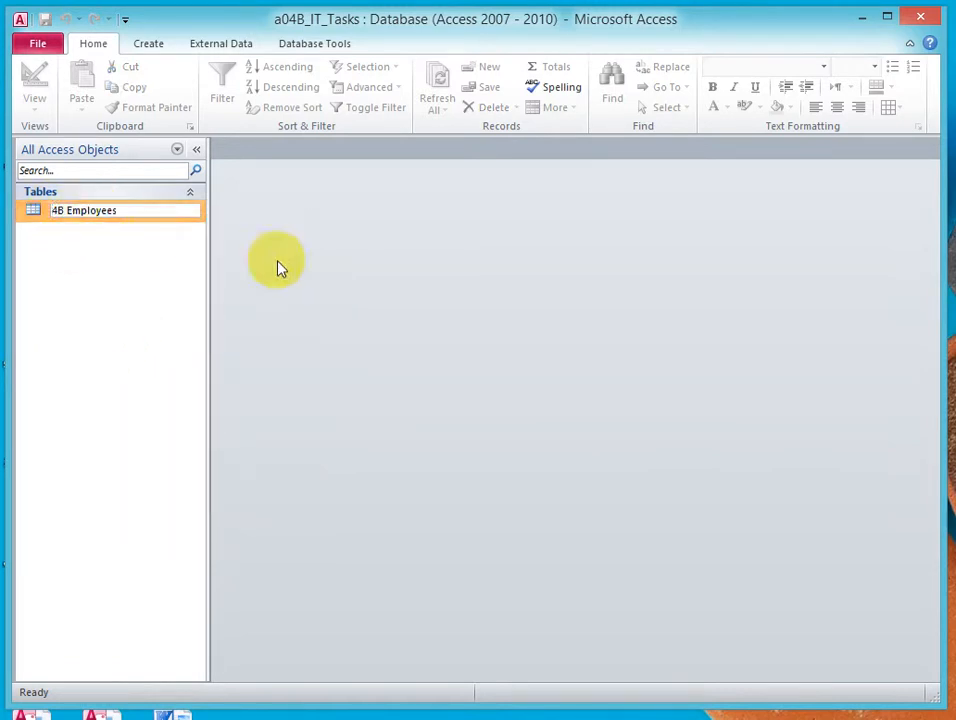
{"action": "type", "text": "robblee br"}
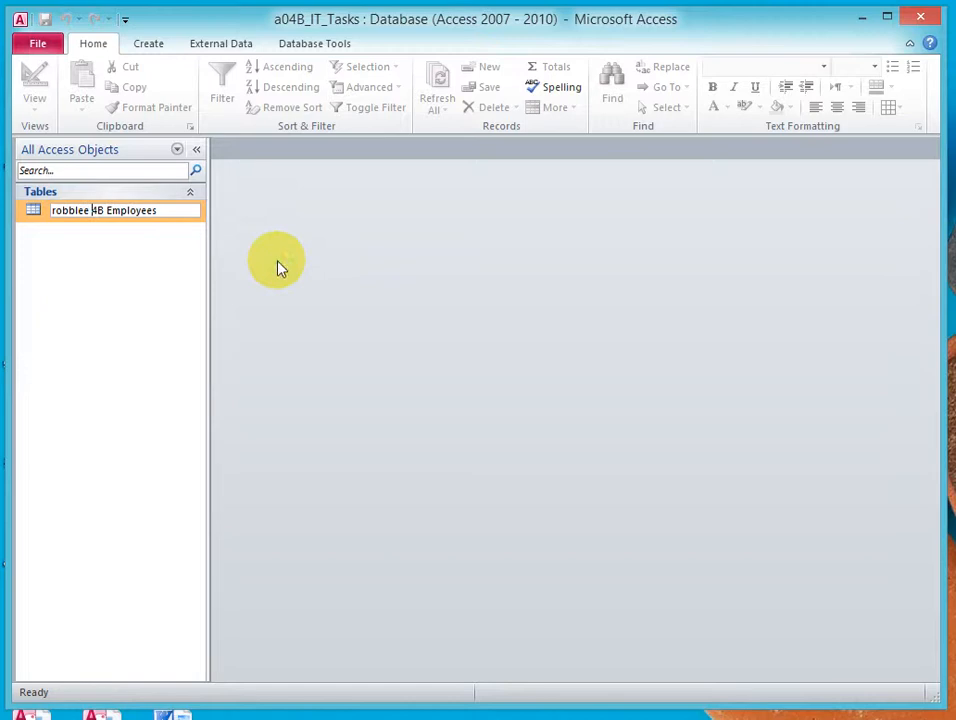
{"action": "type", "text": "ett"}
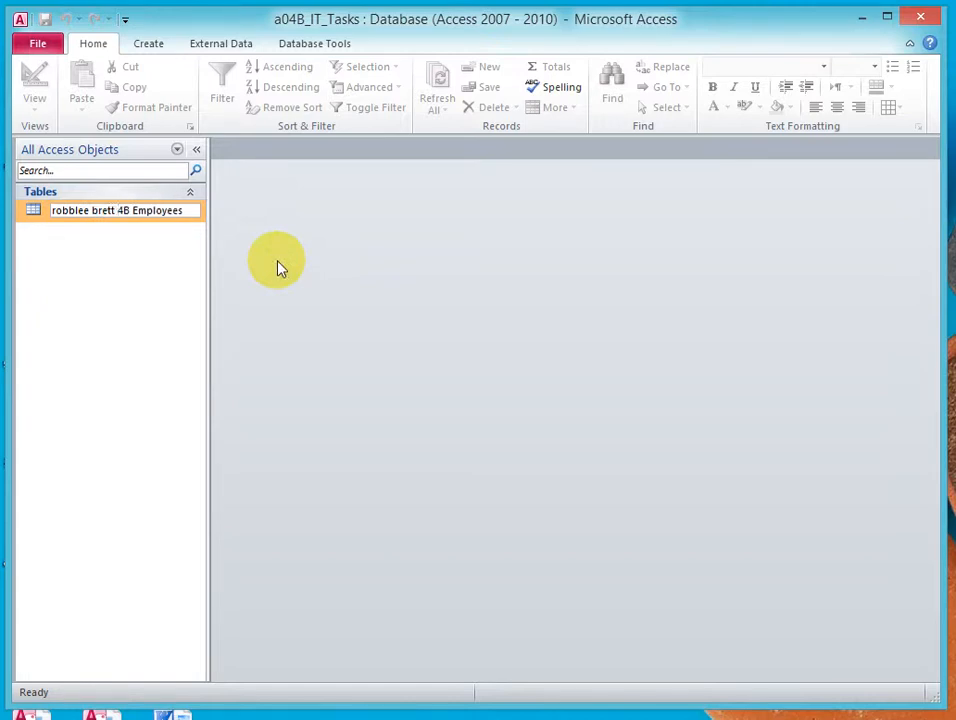
{"action": "key", "text": "Return"}
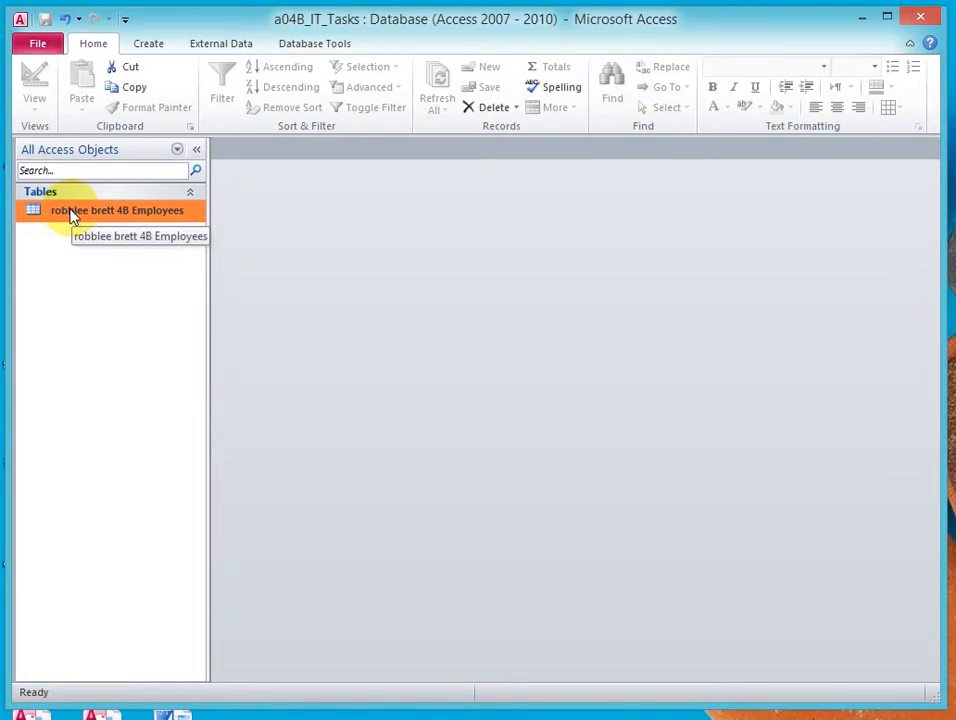
Save the database as a copy in This PC's Documents folder, named with the owner's last and first name followed by 4B_IT_Tasks
{"action": "left_click", "coordinate": [36, 48]}
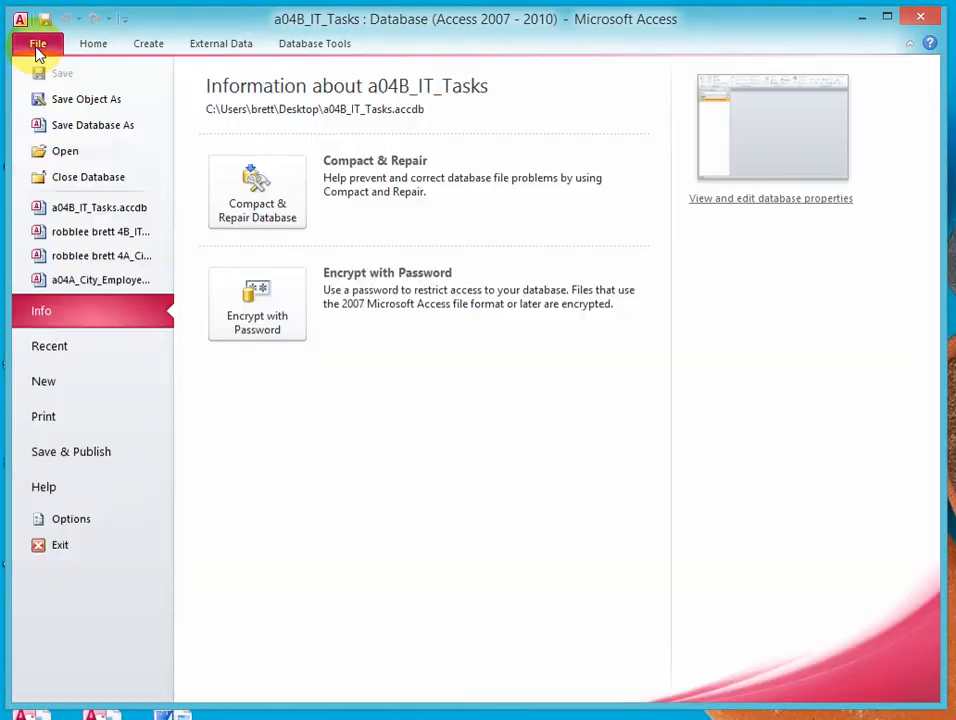
{"action": "left_click", "coordinate": [68, 138]}
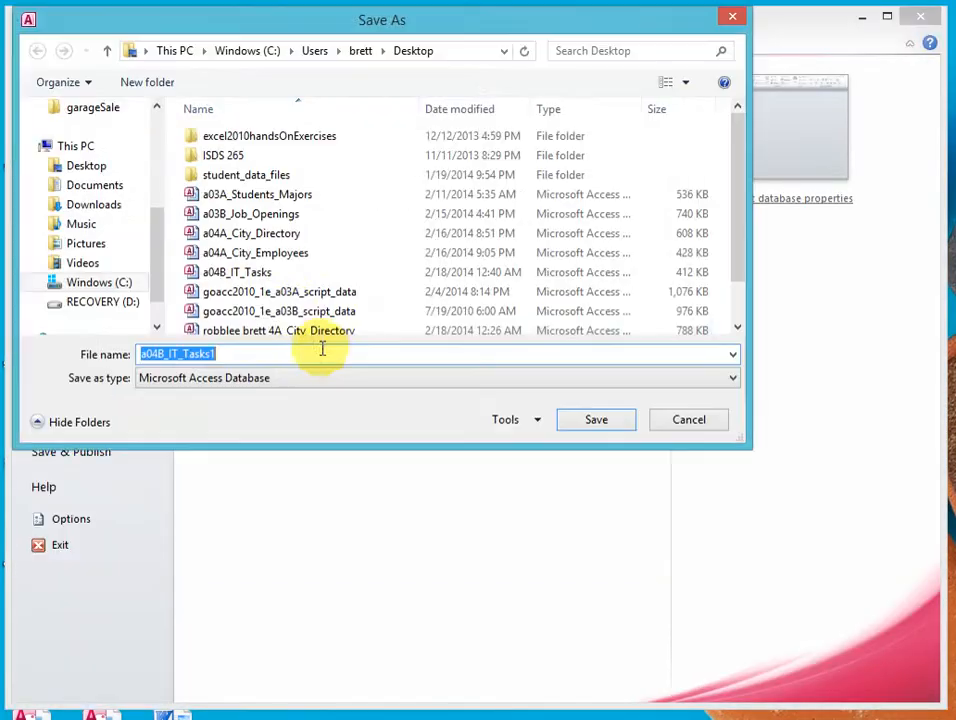
{"action": "left_click", "coordinate": [233, 353]}
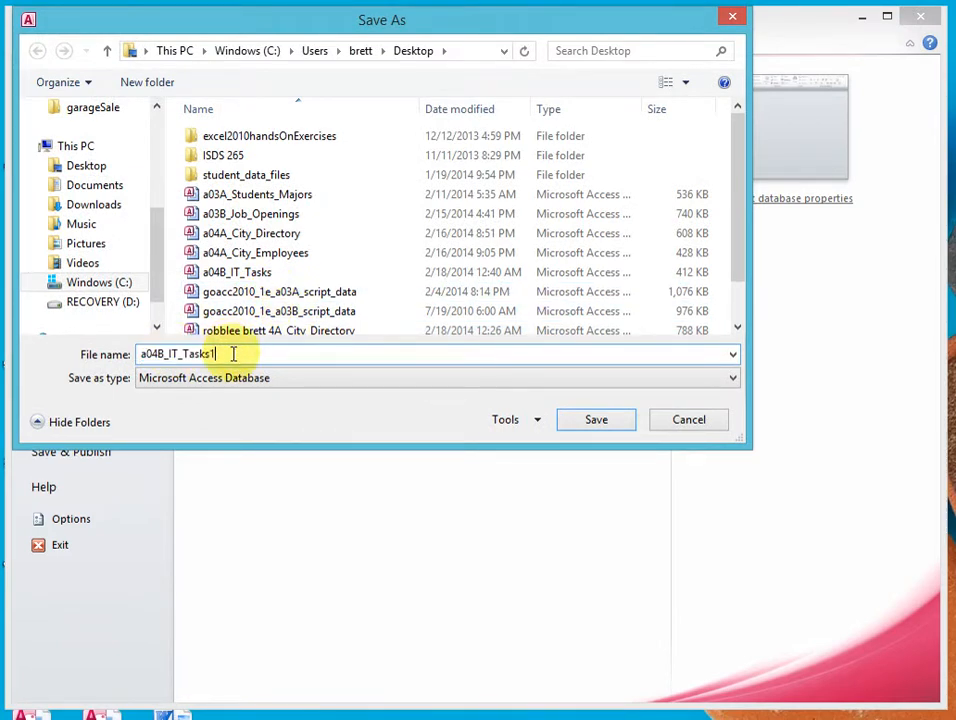
{"action": "key", "text": "BackSpace"}
{"action": "key", "text": "Left"}
{"action": "key", "text": "Left"}
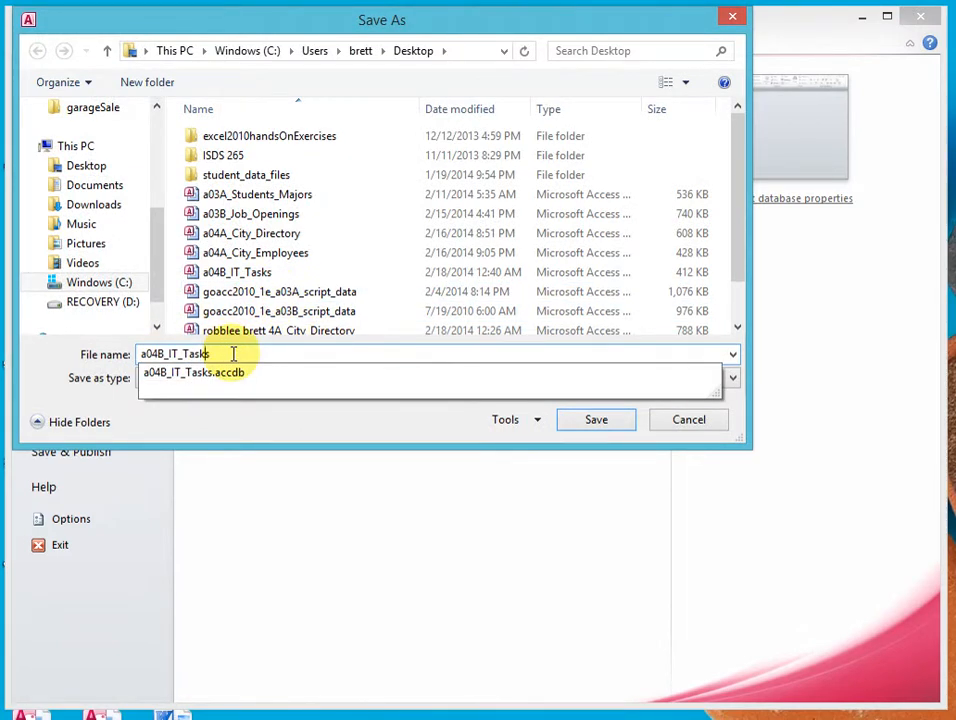
{"action": "key", "text": "Left"}
{"action": "key", "text": "Left"}
{"action": "key", "text": "Left"}
{"action": "key", "text": "Left"}
{"action": "key", "text": "Left"}
{"action": "key", "text": "Left"}
{"action": "key", "text": "Left"}
{"action": "key", "text": "Left"}
{"action": "key", "text": "BackSpace"}
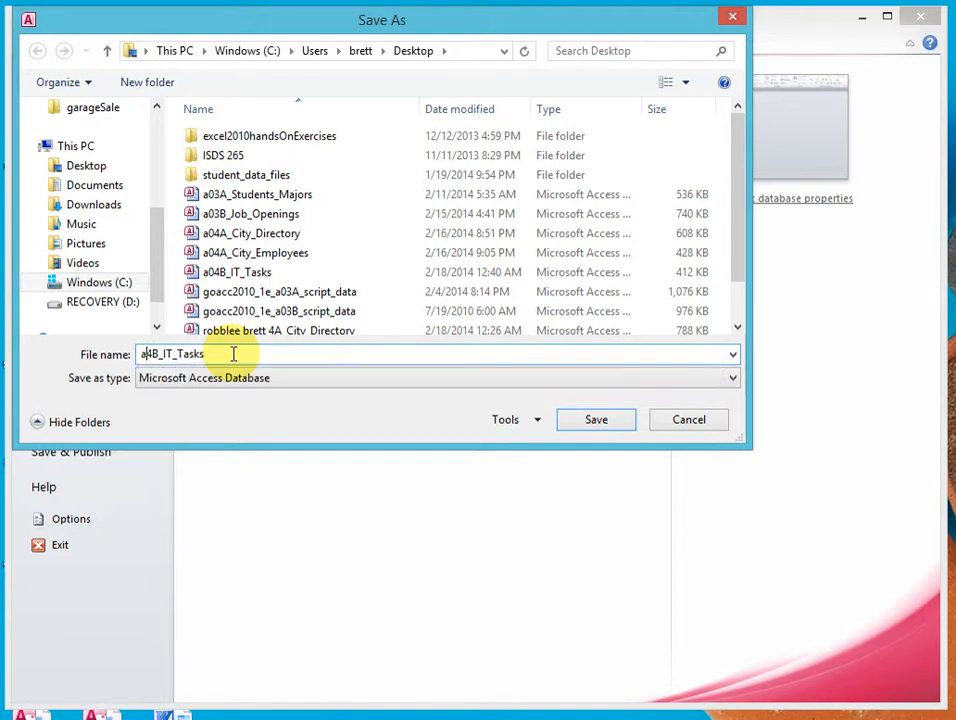
{"action": "key", "text": "BackSpace"}
{"action": "type", "text": "robblee "}
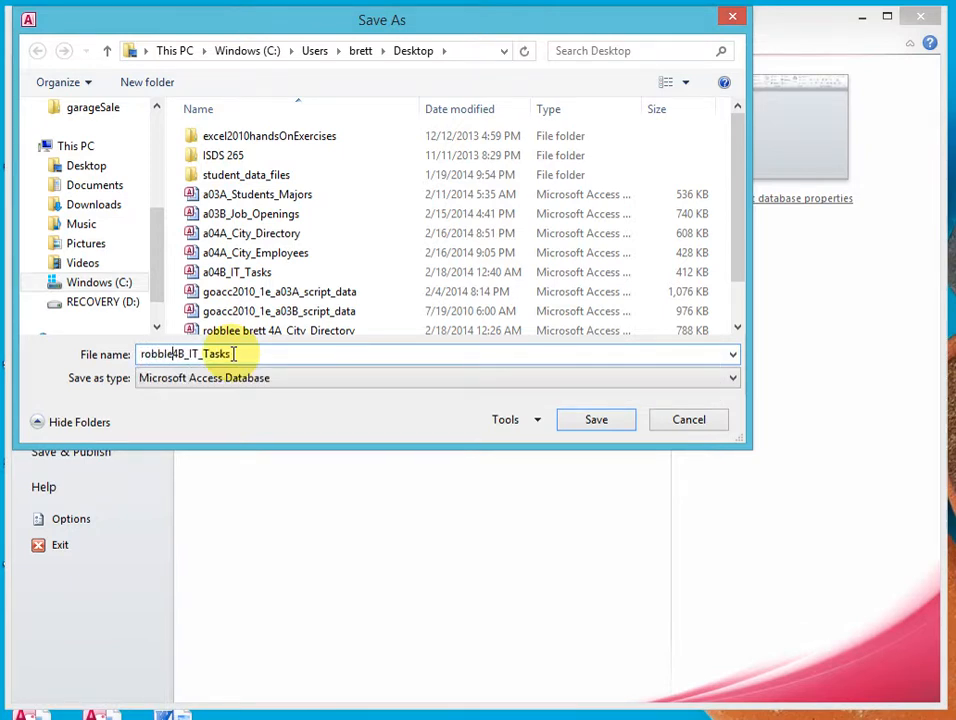
{"action": "type", "text": "brett"}
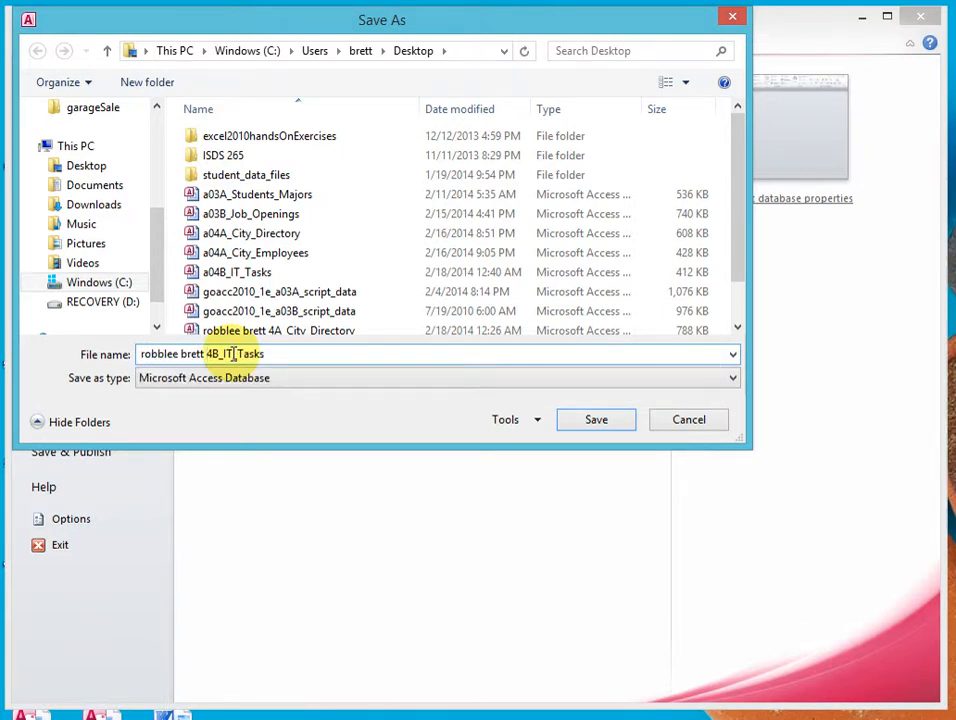
{"action": "left_click", "coordinate": [88, 187]}
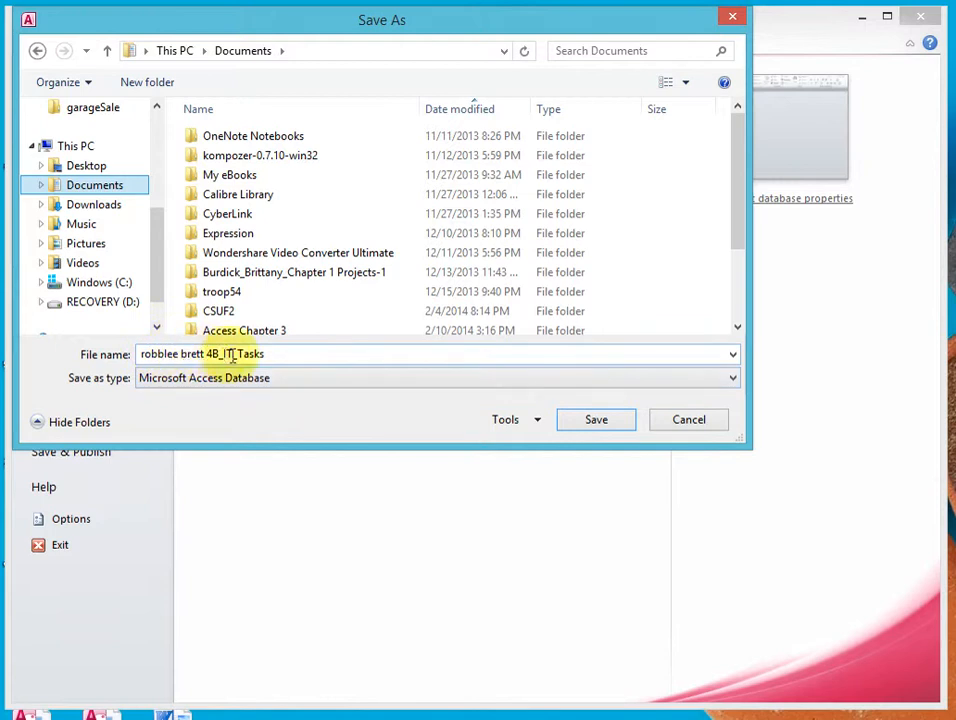
{"action": "left_click", "coordinate": [598, 420]}
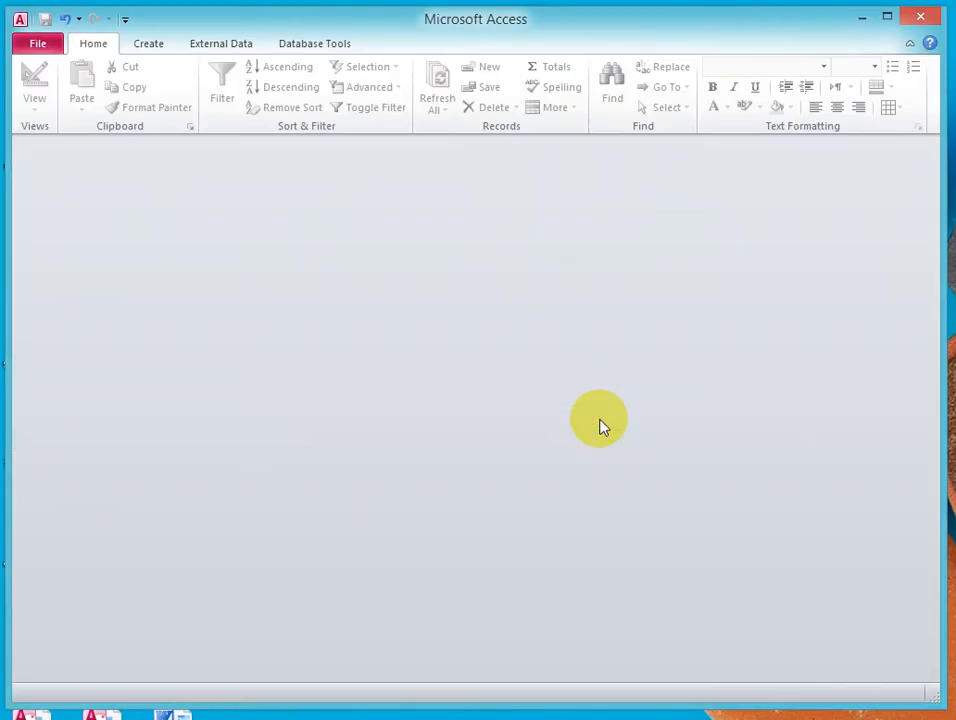
Collapse the Navigation Pane and create a new table in Design view
{"action": "left_click", "coordinate": [119, 217]}
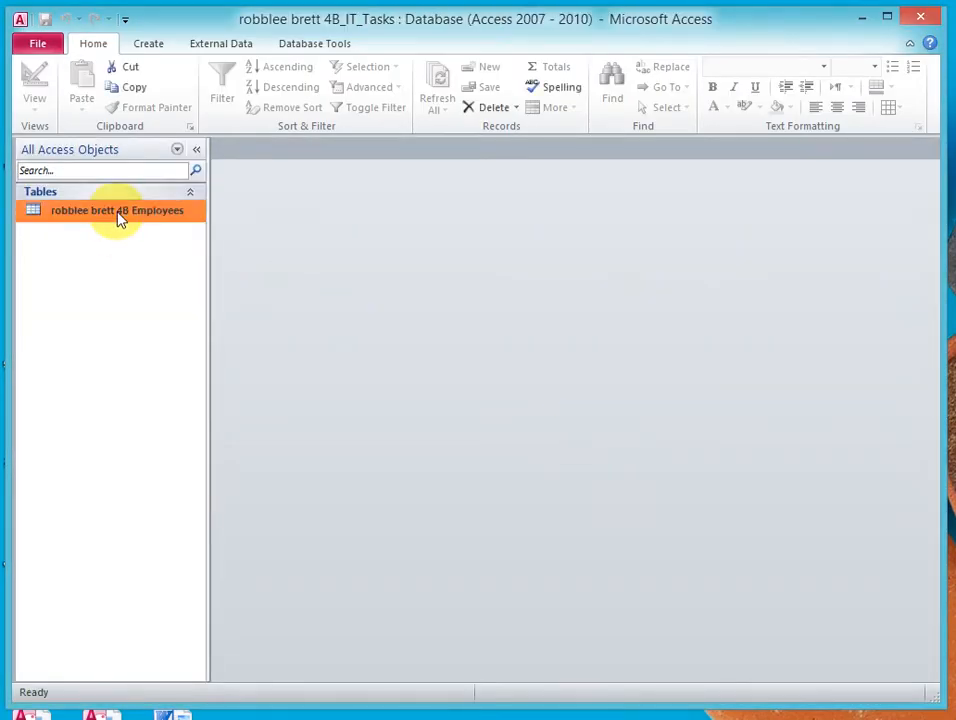
{"action": "left_click", "coordinate": [196, 151]}
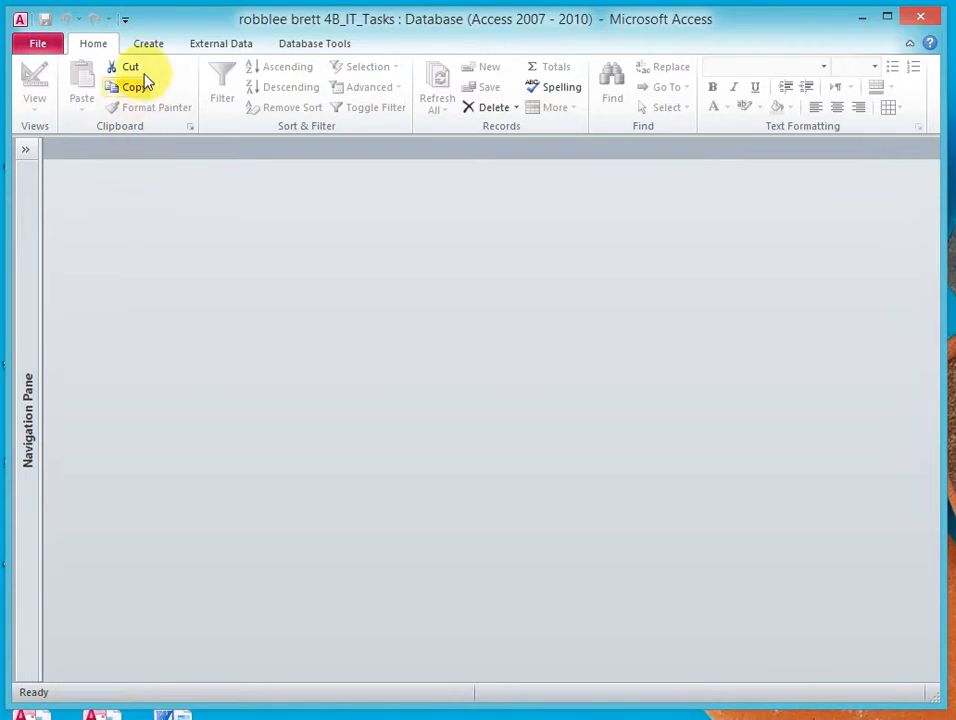
{"action": "left_click", "coordinate": [148, 44]}
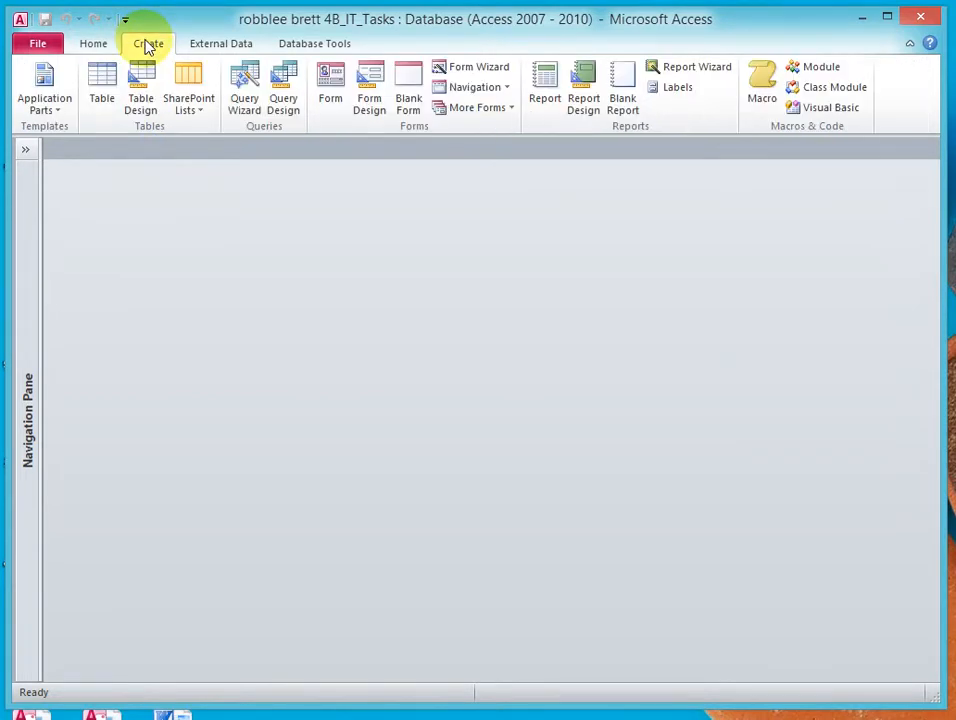
{"action": "left_click", "coordinate": [141, 100]}
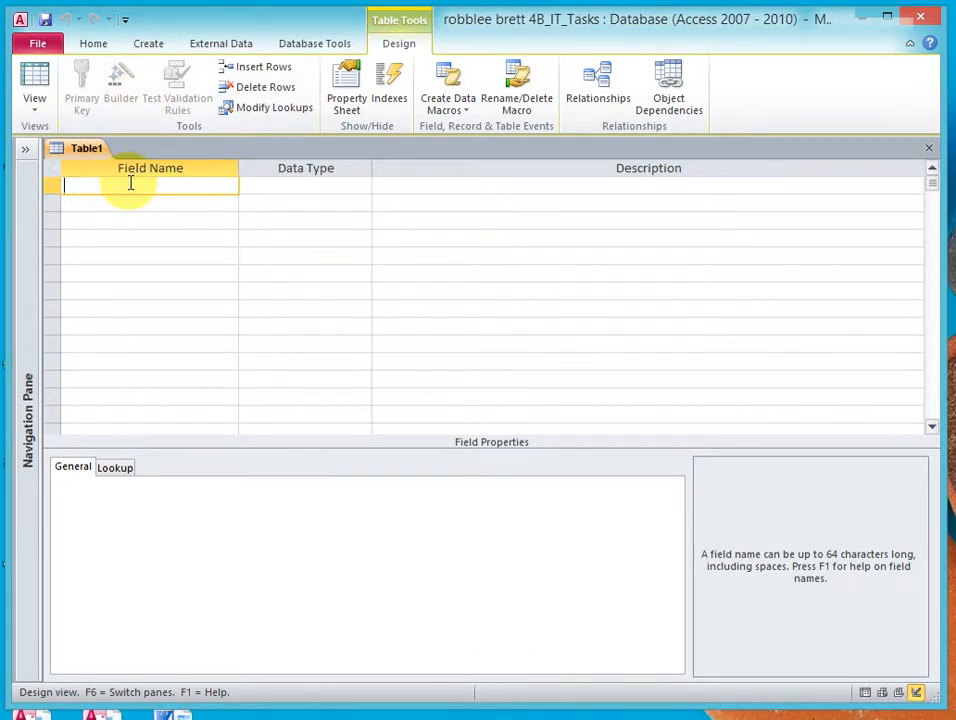
Add a Text field named WO# with the description "identification number assigned to task reported on work order"
{"action": "type", "text": "WO#"}
{"action": "key", "text": "Tab"}
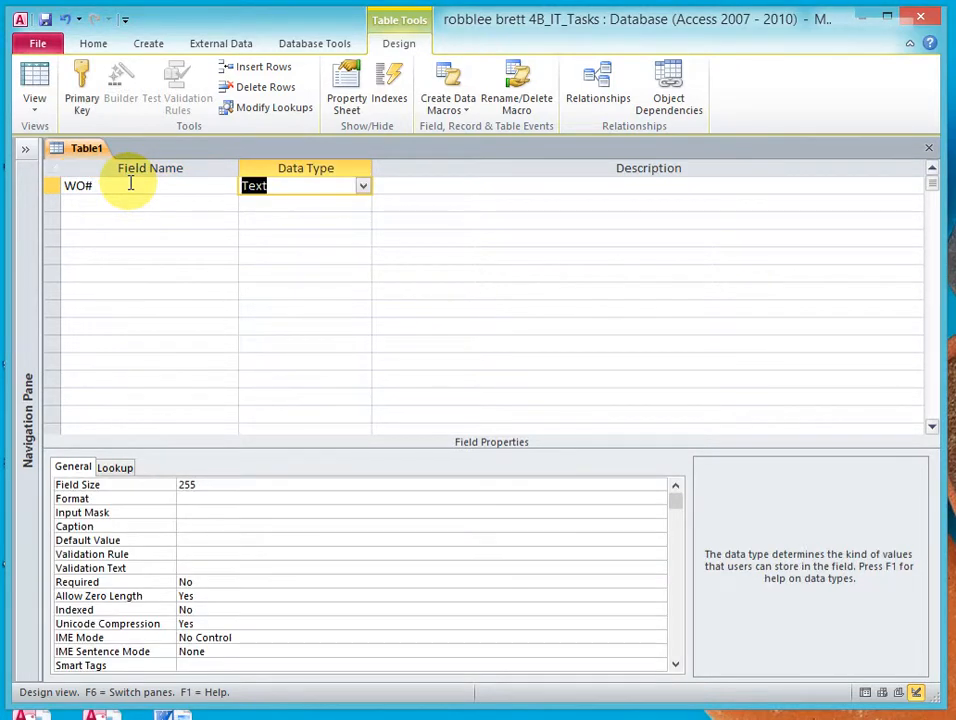
{"action": "key", "text": "Tab"}
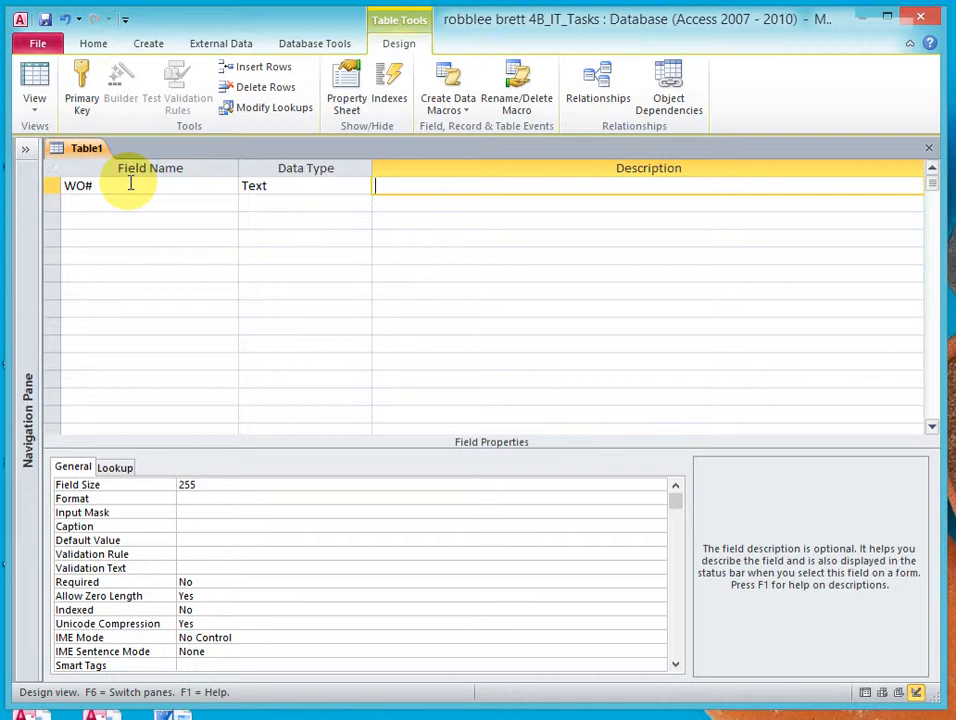
{"action": "type", "text": "identi"}
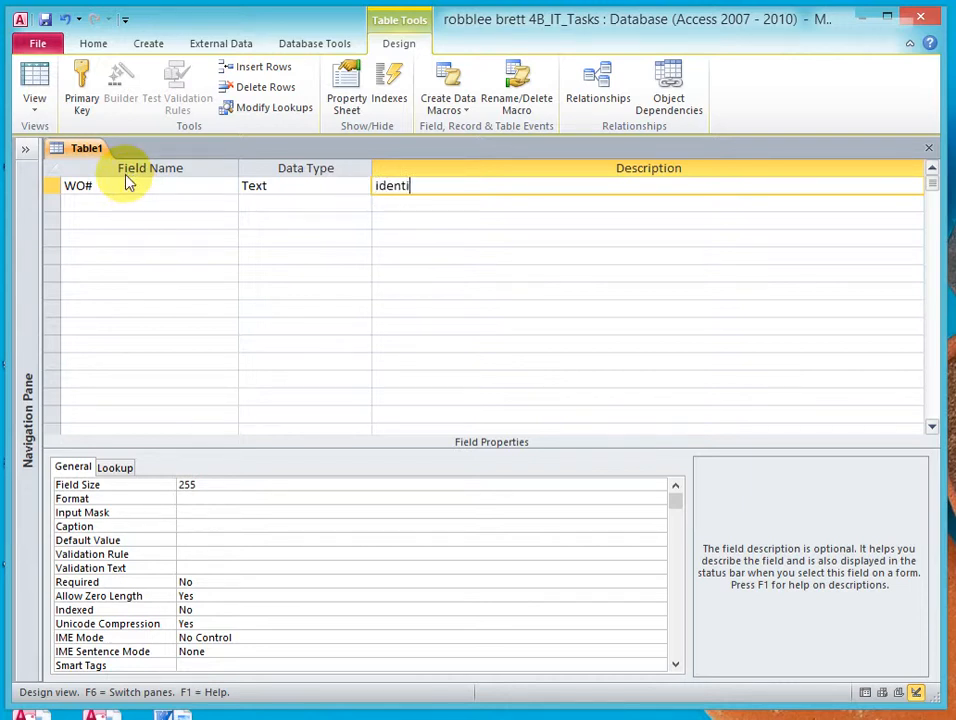
{"action": "type", "text": "fication num"}
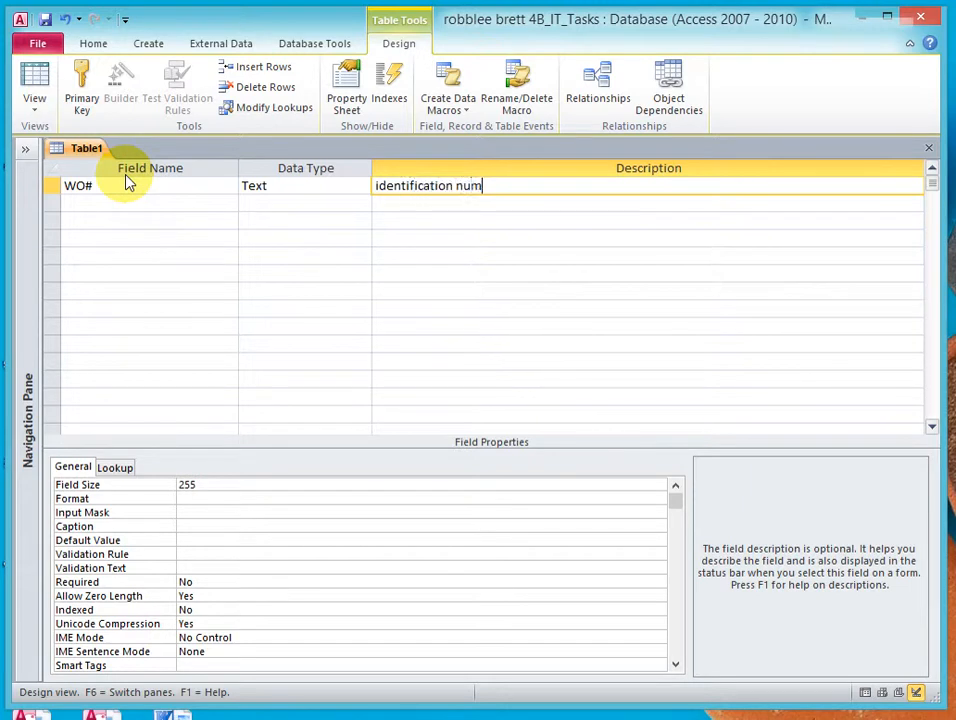
{"action": "type", "text": "ber assigned to"}
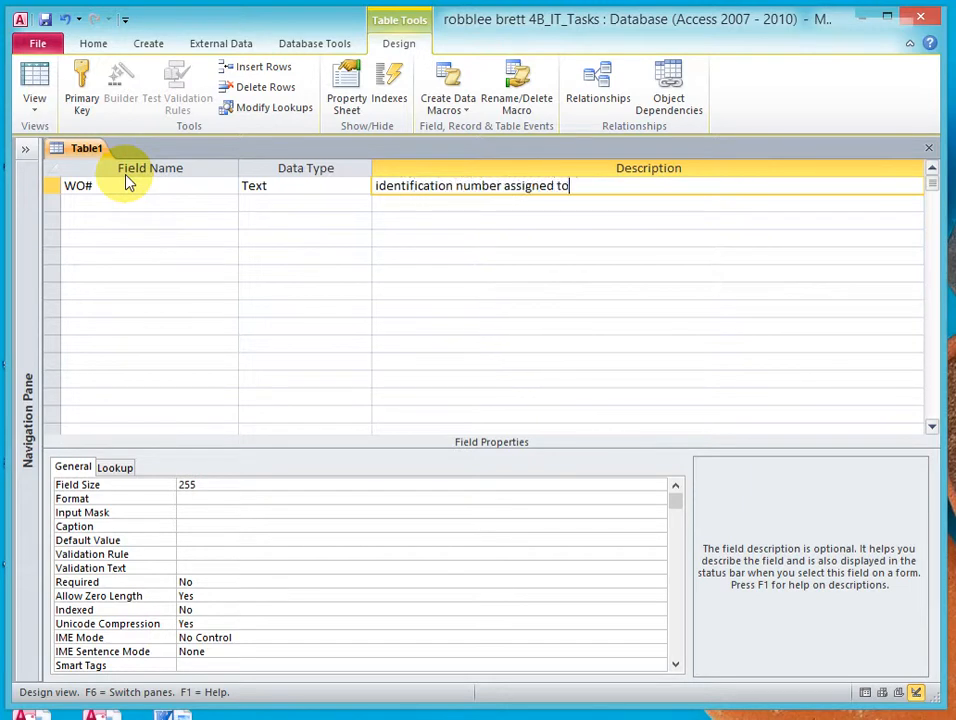
{"action": "type", "text": " task reported on"}
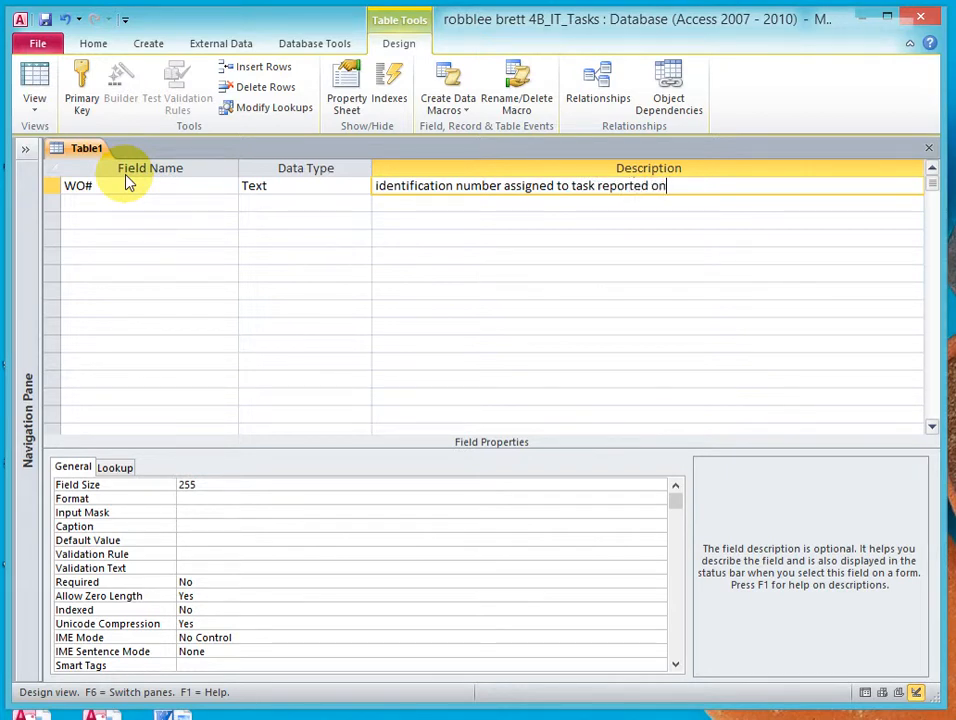
{"action": "type", "text": " work order"}
{"action": "key", "text": "Return"}
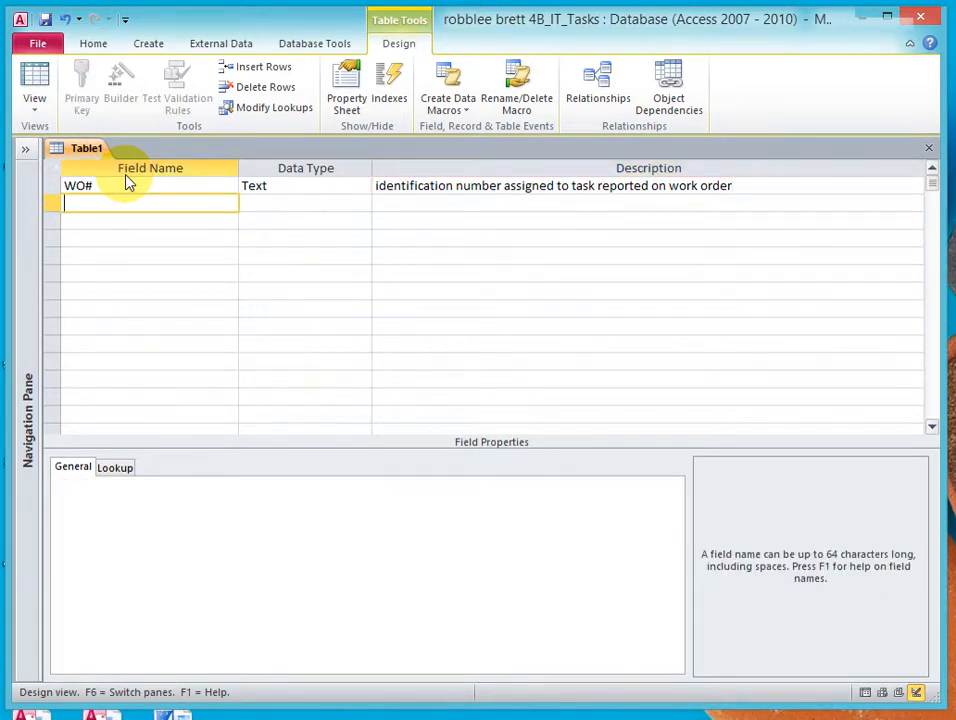
Set the WO# field's size to 8
{"action": "left_click", "coordinate": [126, 185]}
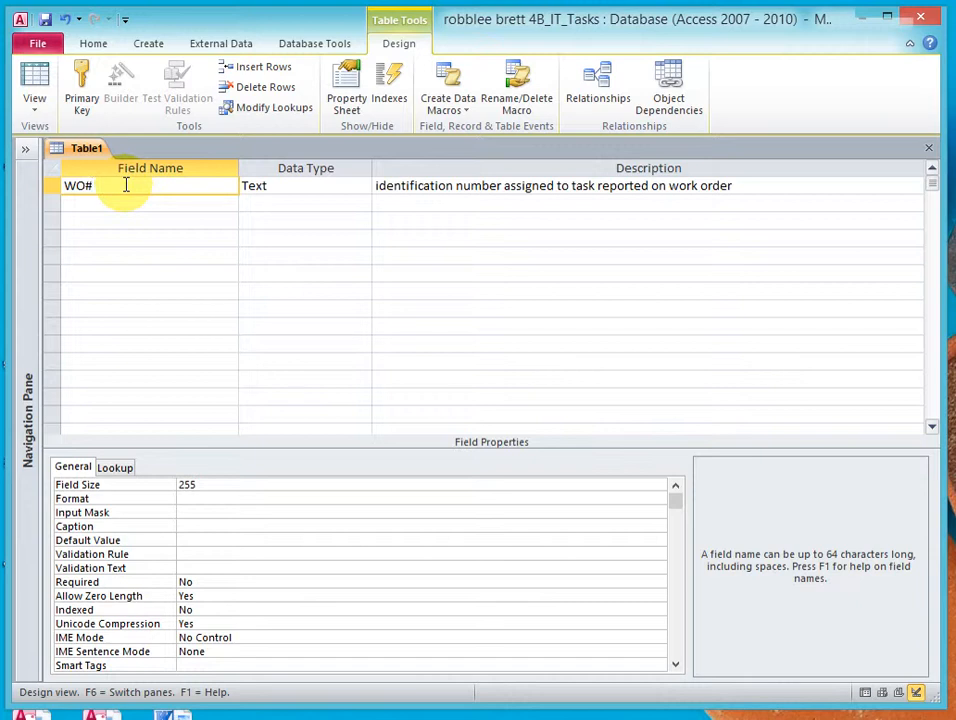
{"action": "key", "text": "F6"}
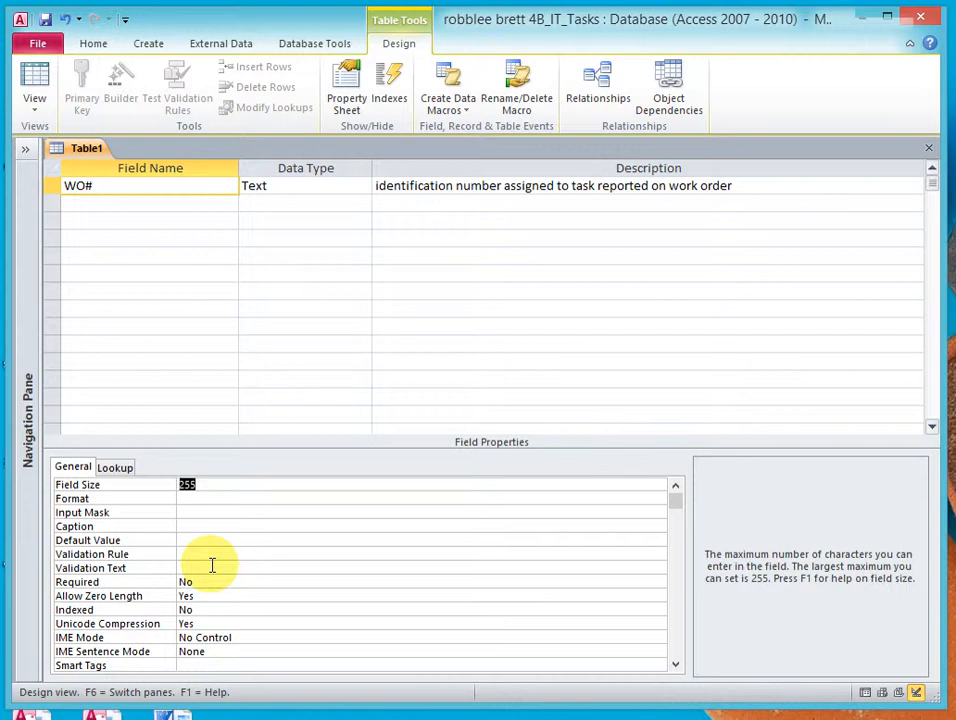
{"action": "type", "text": "8"}
{"action": "key", "text": "Down"}
{"action": "key", "text": "Down"}
{"action": "key", "text": "Down"}
{"action": "key", "text": "Down"}
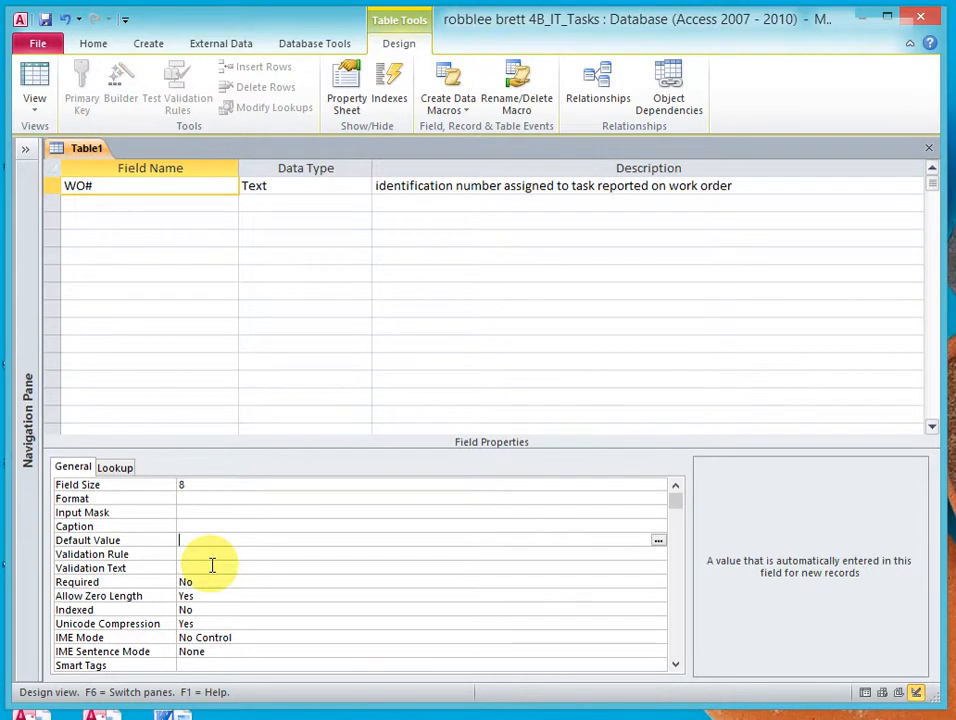
Add a Text field named Priority with the description "indicate the priority level for this task"
{"action": "left_click", "coordinate": [104, 204]}
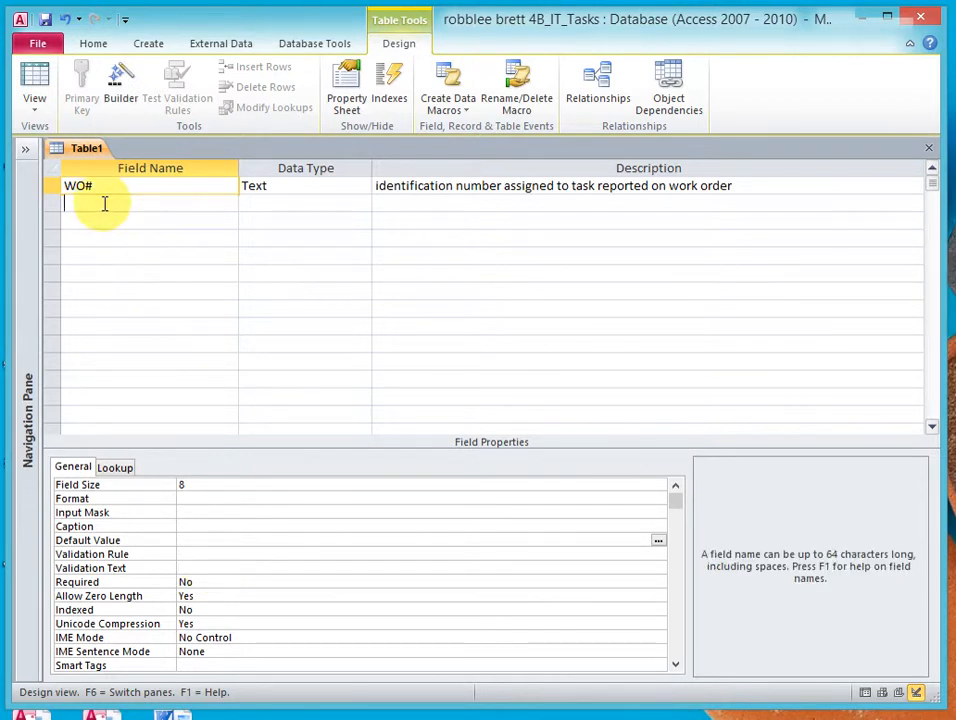
{"action": "type", "text": "Priority"}
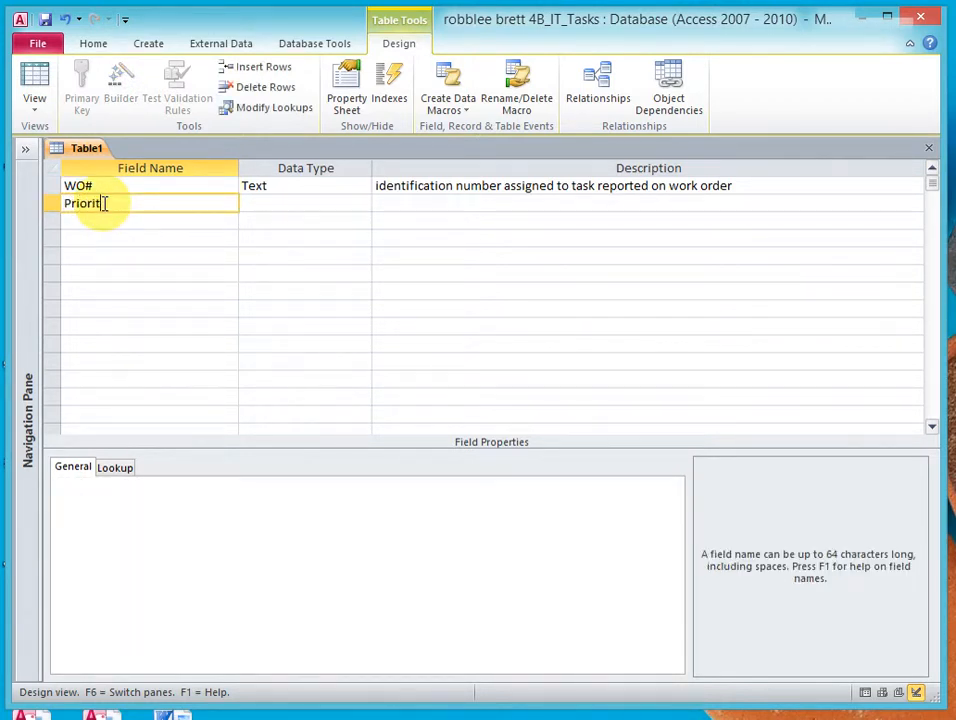
{"action": "key", "text": "Tab"}
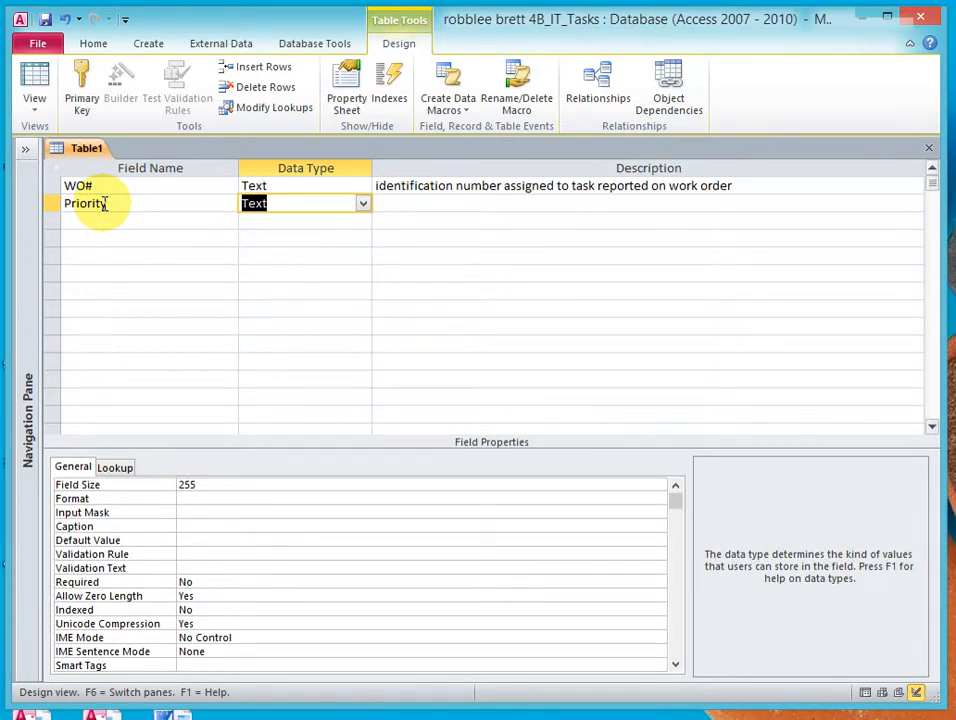
{"action": "key", "text": "Tab"}
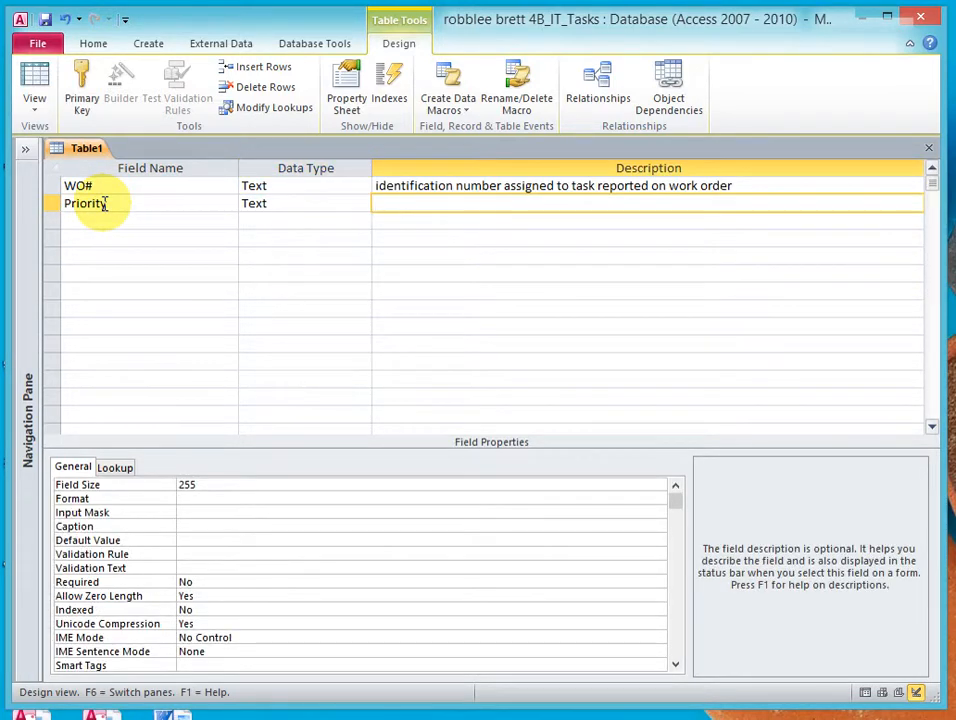
{"action": "type", "text": "indicate the prior"}
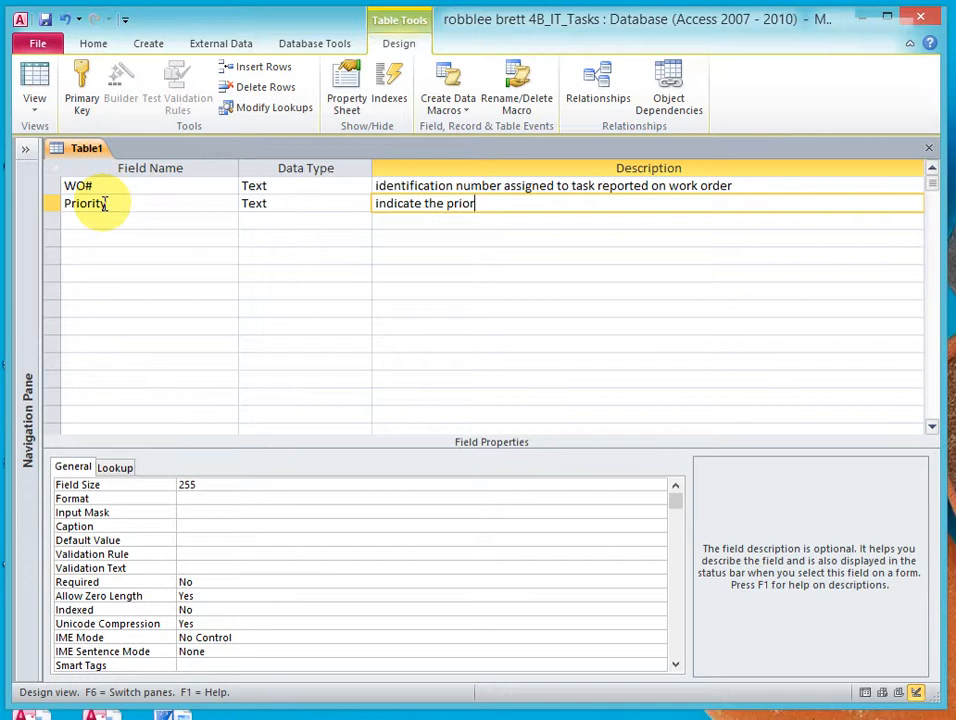
{"action": "type", "text": "ity level for this task"}
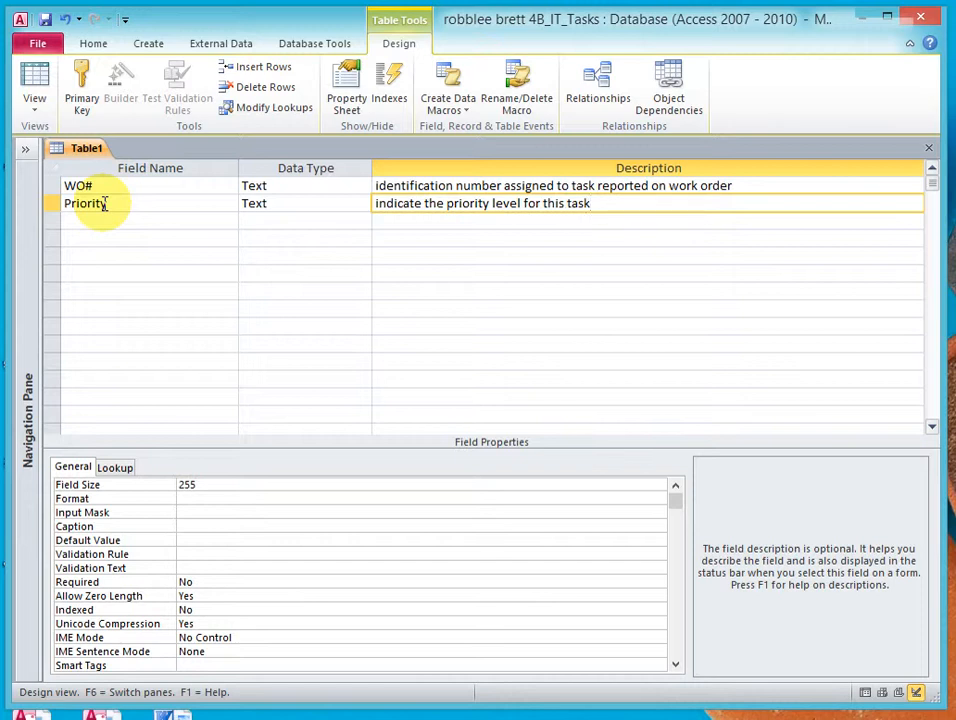
Set the Priority field's Format property to > so its entries display in uppercase
{"action": "key", "text": "F6"}
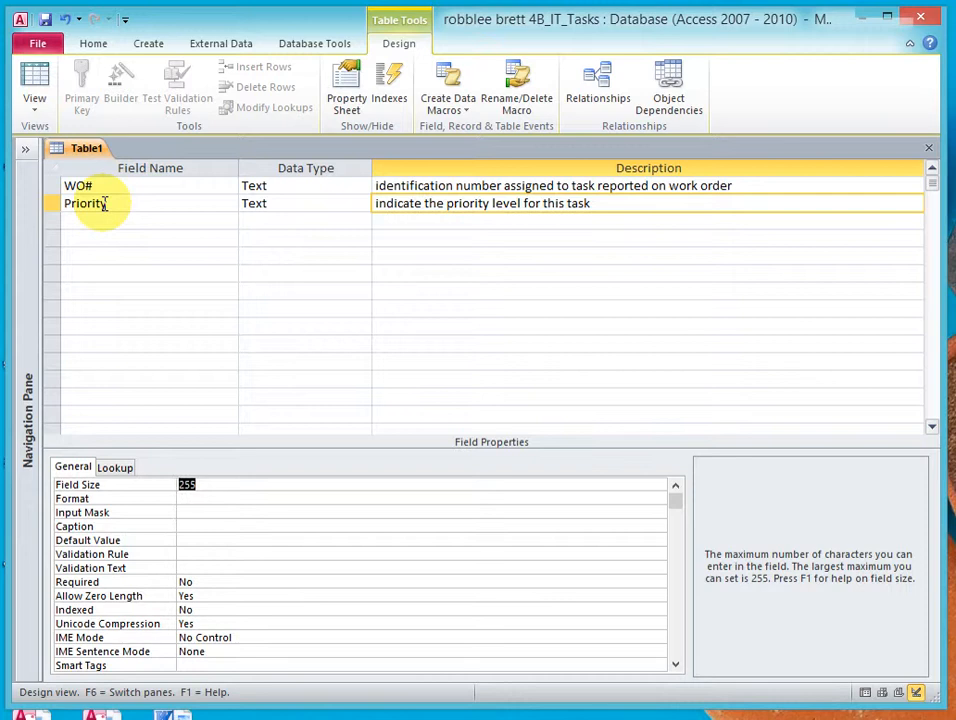
{"action": "key", "text": "Down"}
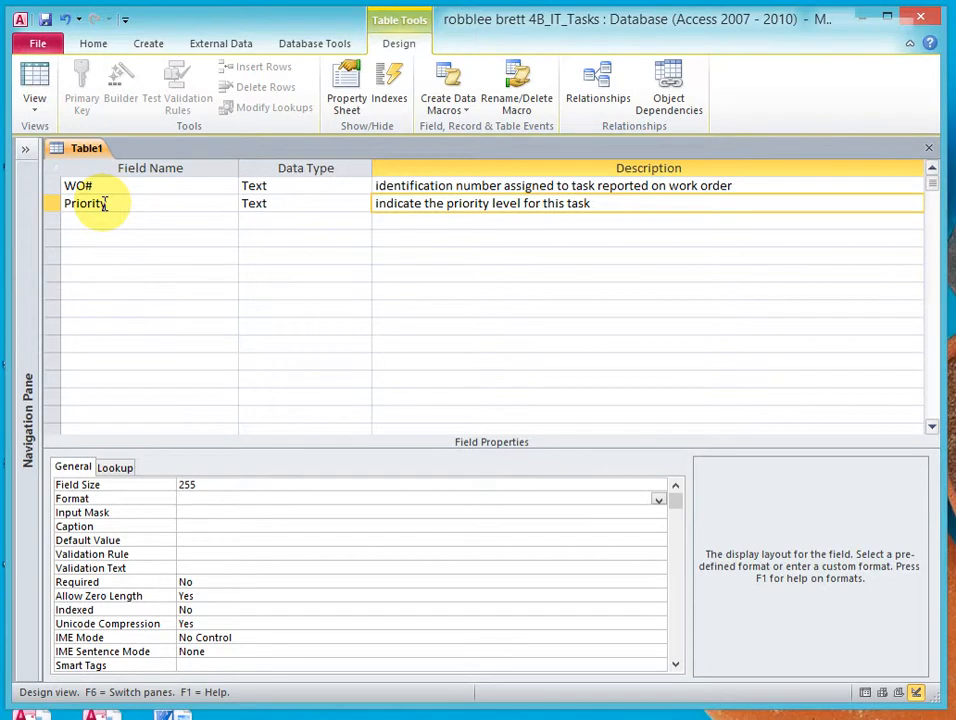
{"action": "type", "text": ">"}
{"action": "key", "text": "Down"}
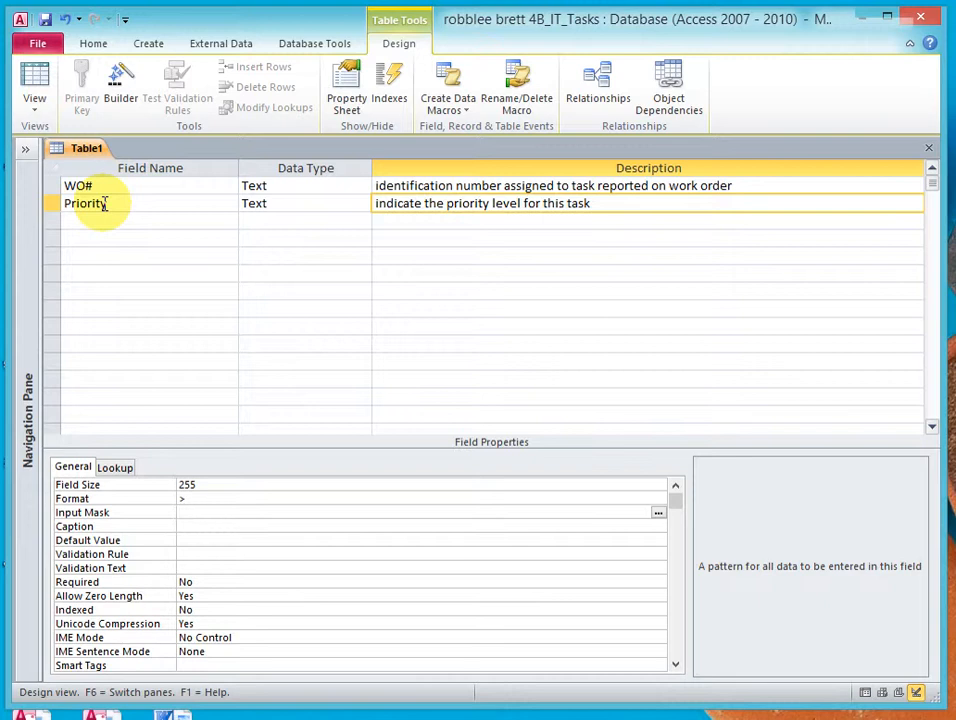
{"action": "key", "text": "Down"}
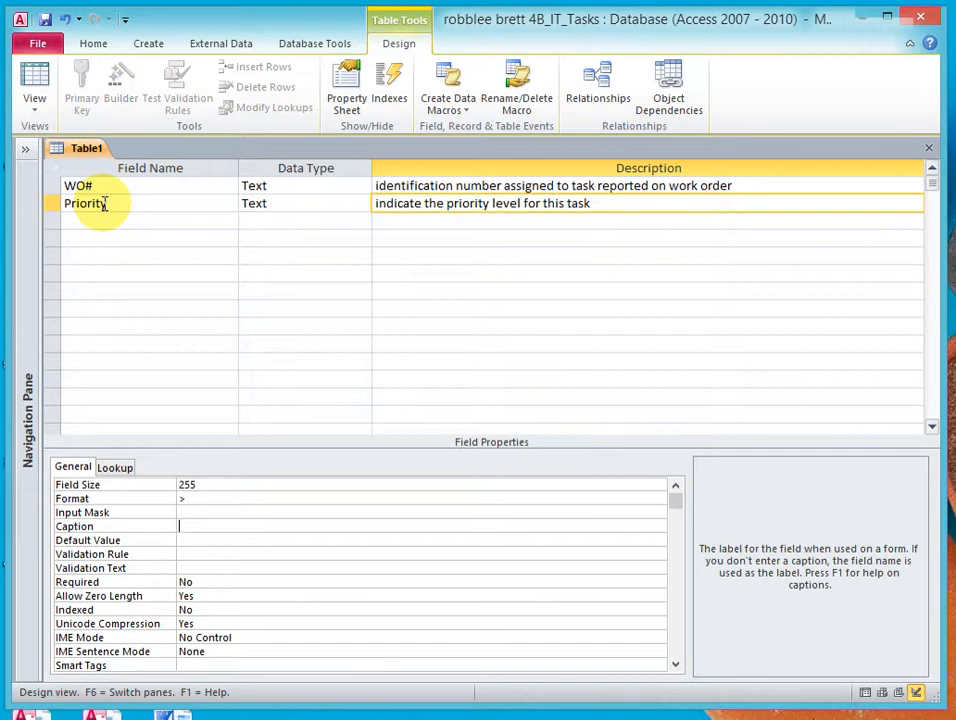
Add a Text field named Status below Priority, leaving its description blank
{"action": "left_click", "coordinate": [91, 221]}
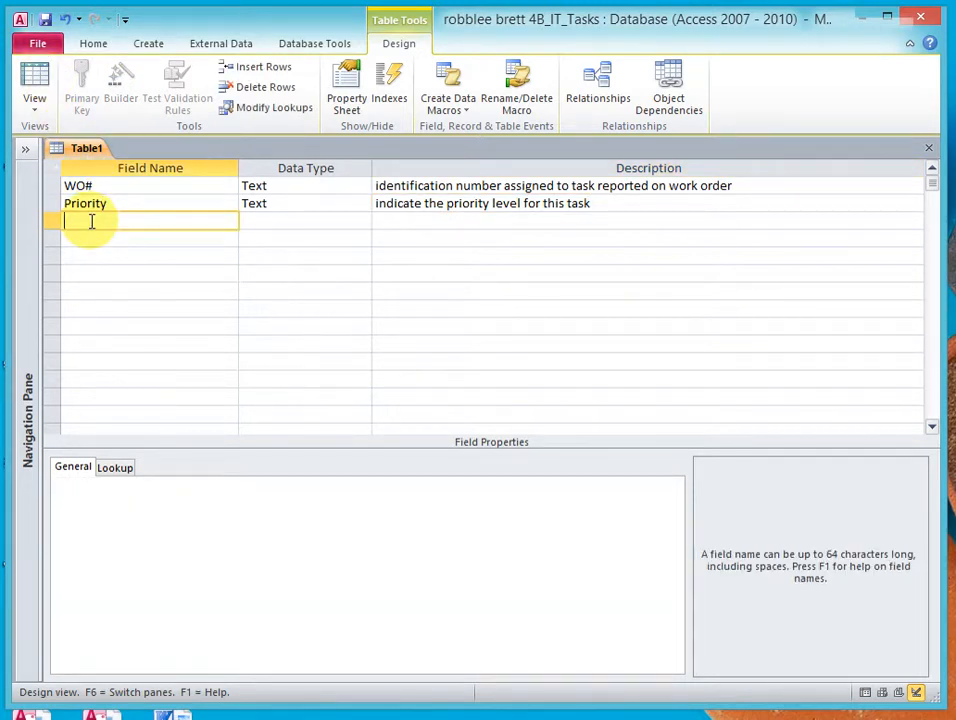
{"action": "type", "text": "Status"}
{"action": "key", "text": "Tab"}
{"action": "key", "text": "Tab"}
{"action": "key", "text": "Tab"}
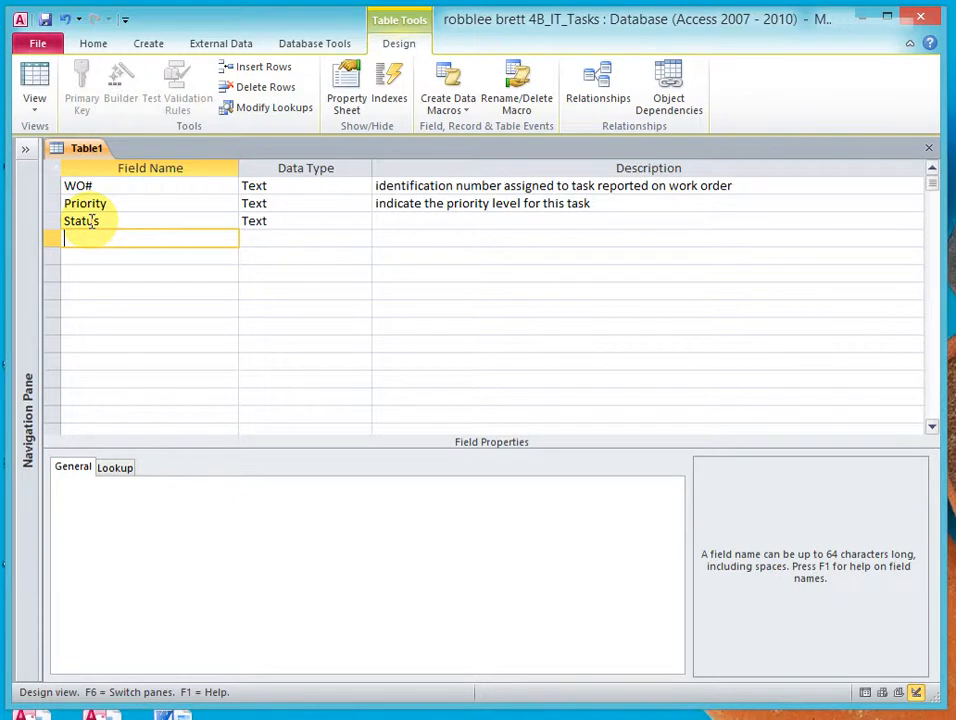
Add a Text field named %Complete with the description "percentage of the task that has been completed"
{"action": "type", "text": "%Complete"}
{"action": "key", "text": "Tab"}
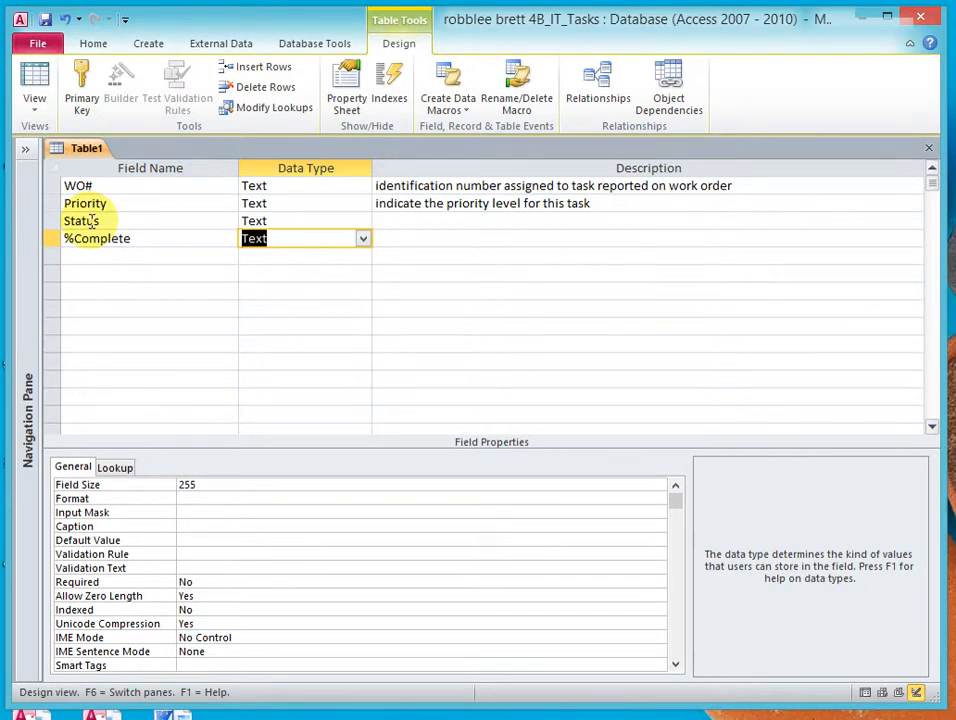
{"action": "key", "text": "Tab"}
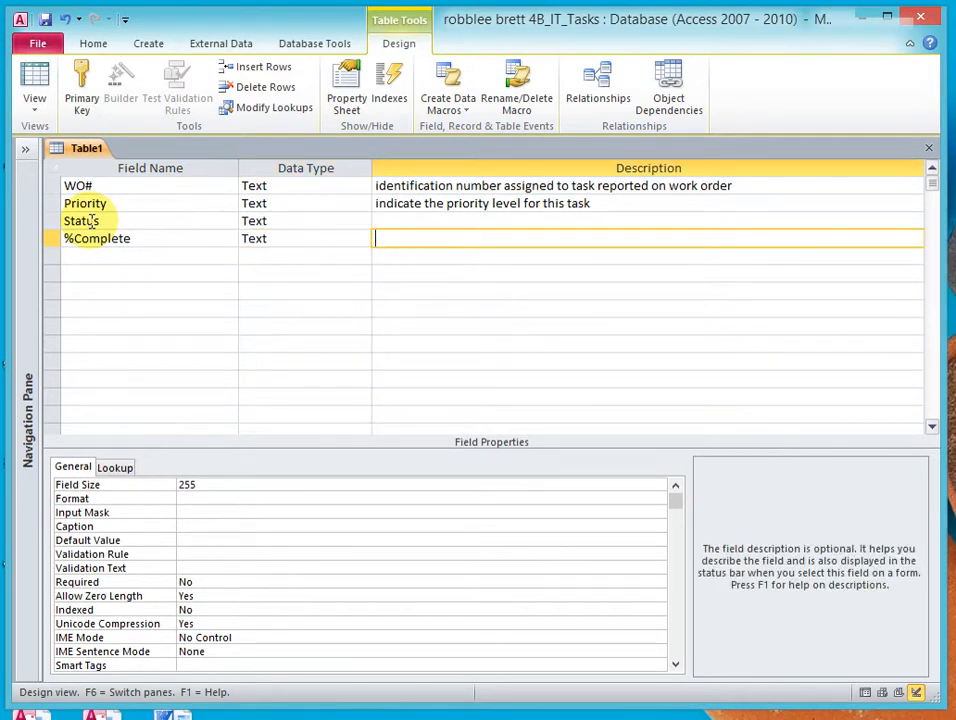
{"action": "type", "text": "percentage o"}
{"action": "type", "text": "f the ta"}
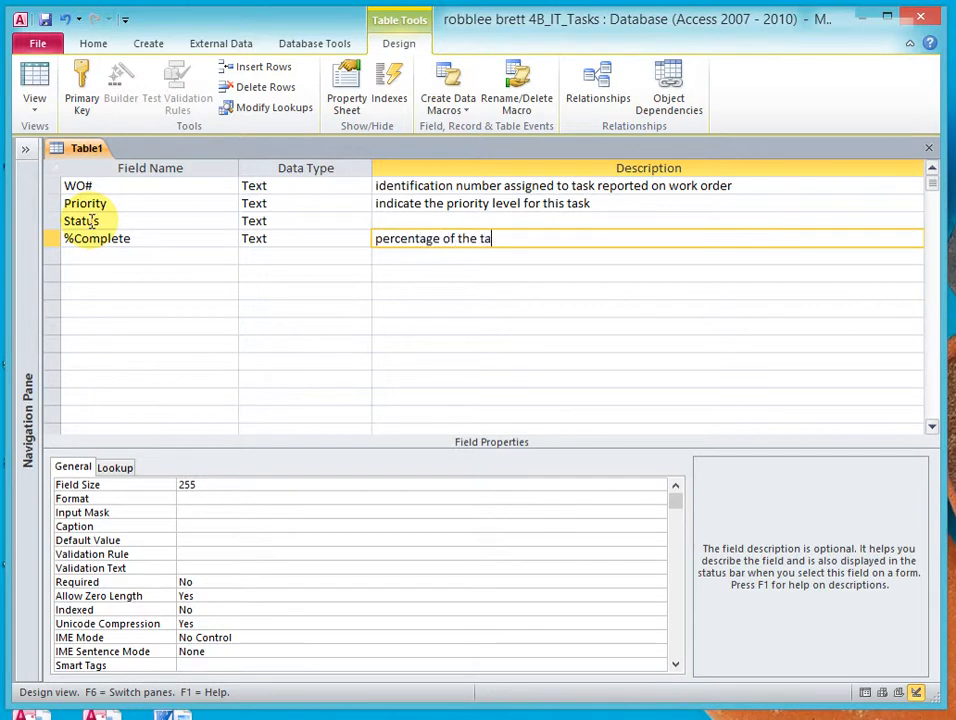
{"action": "type", "text": "sk that has been completed"}
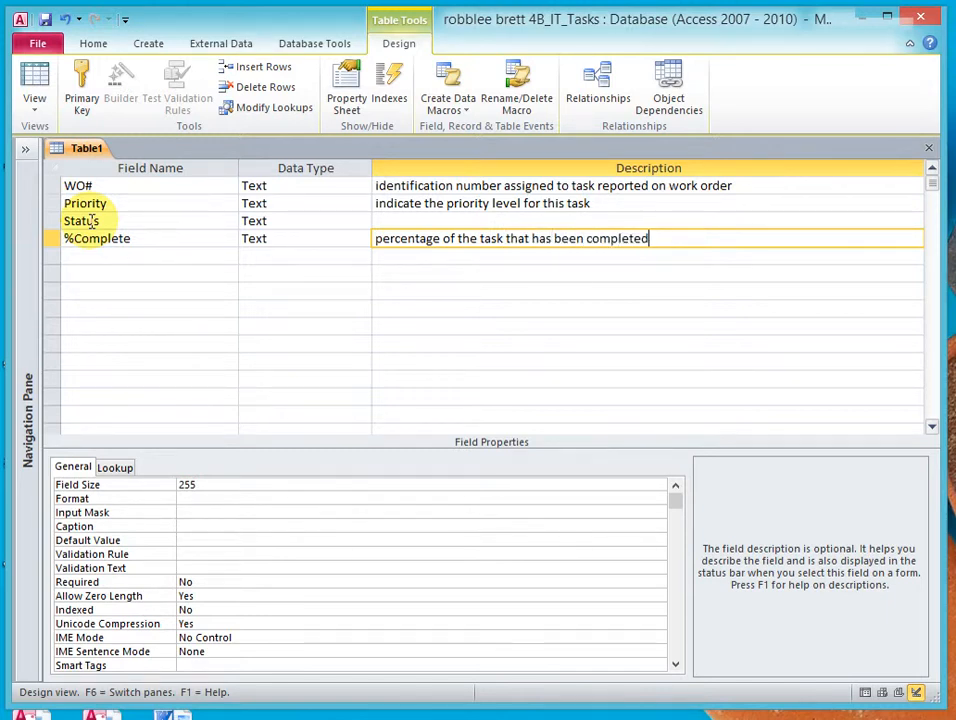
{"action": "key", "text": "Return"}
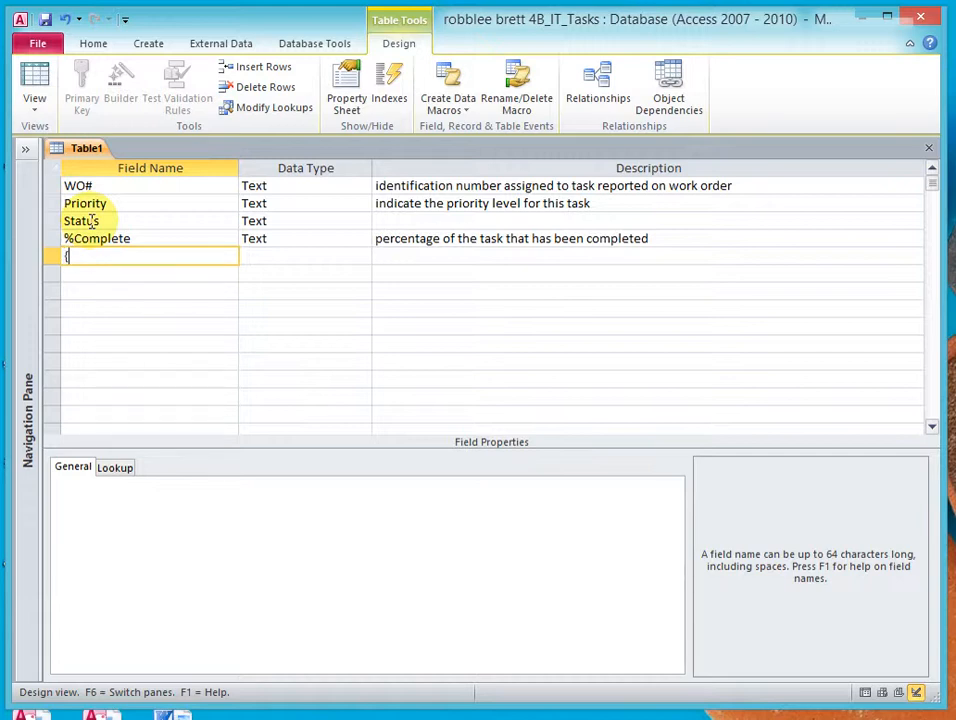
Add a Yes/No field named Parts with the description "click the field to indicate parts have been ordered to complete the task"
{"action": "type", "text": "Parts"}
{"action": "key", "text": "Return"}
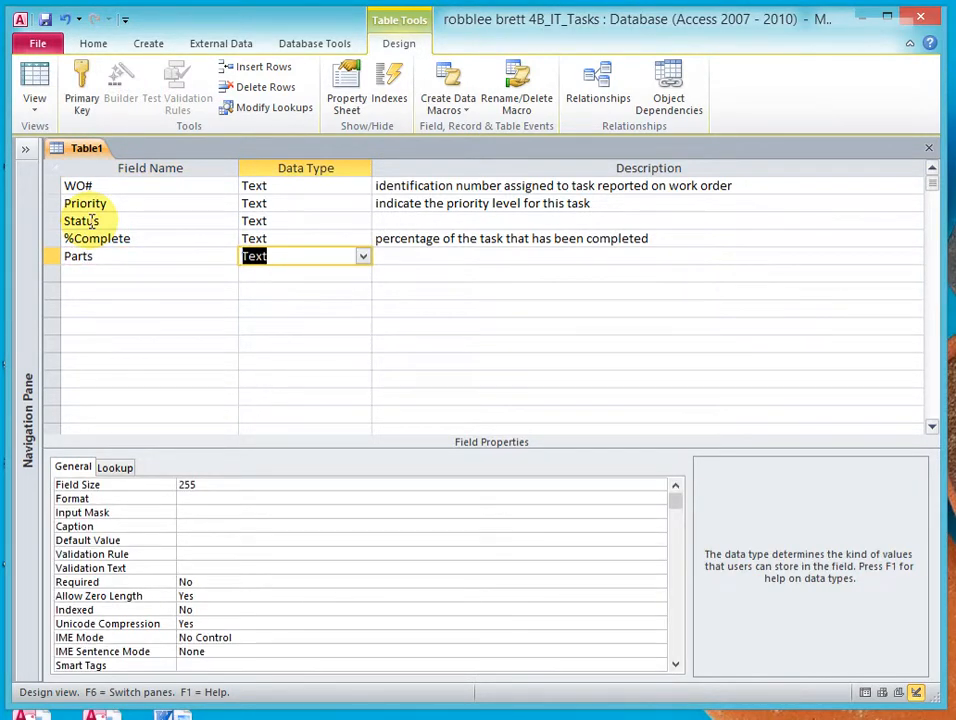
{"action": "type", "text": "yes/No"}
{"action": "key", "text": "Return"}
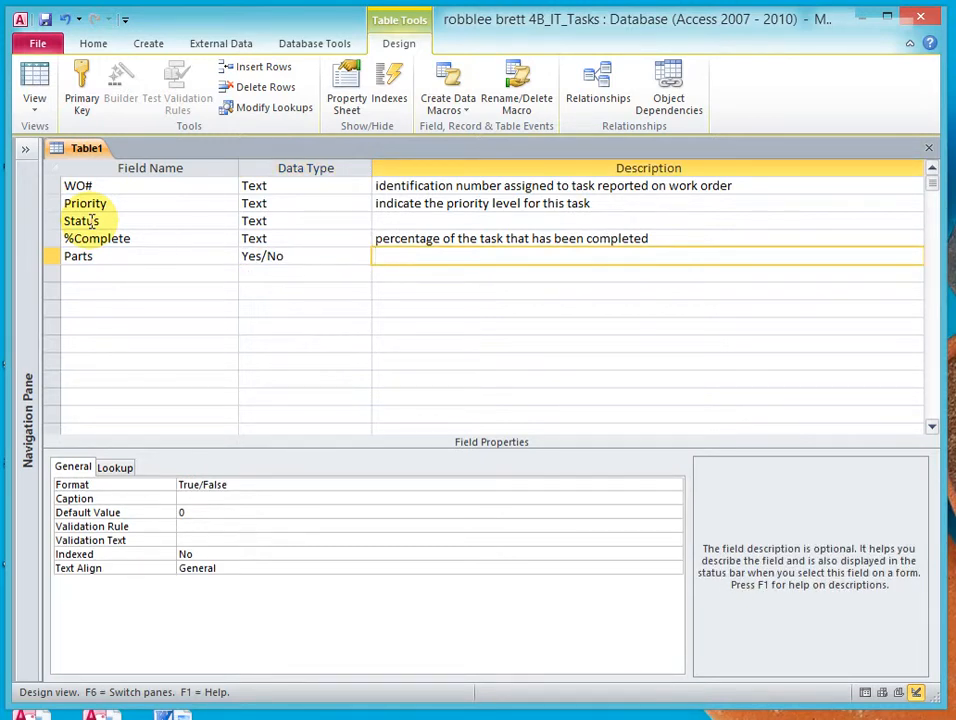
{"action": "type", "text": "click the field to indeicate"}
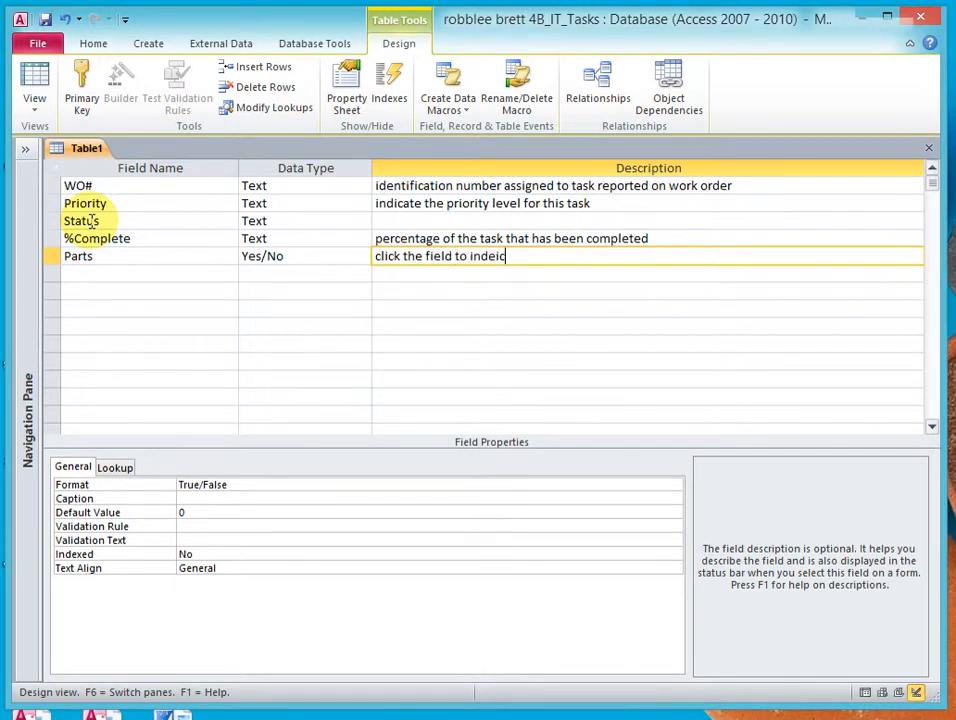
{"action": "key", "text": "BackSpace"}
{"action": "key", "text": "BackSpace"}
{"action": "key", "text": "BackSpace"}
{"action": "key", "text": "BackSpace"}
{"action": "type", "text": "icate parts habe"}
{"action": "key", "text": "BackSpace"}
{"action": "key", "text": "BackSpace"}
{"action": "key", "text": "BackSpace"}
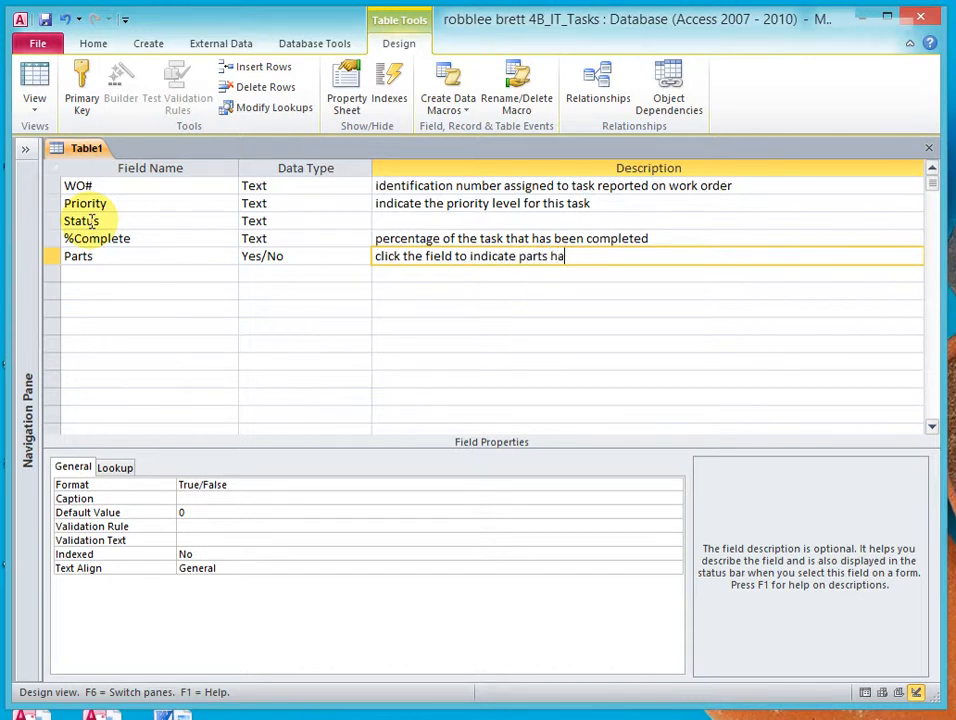
{"action": "type", "text": "ve been ordered "}
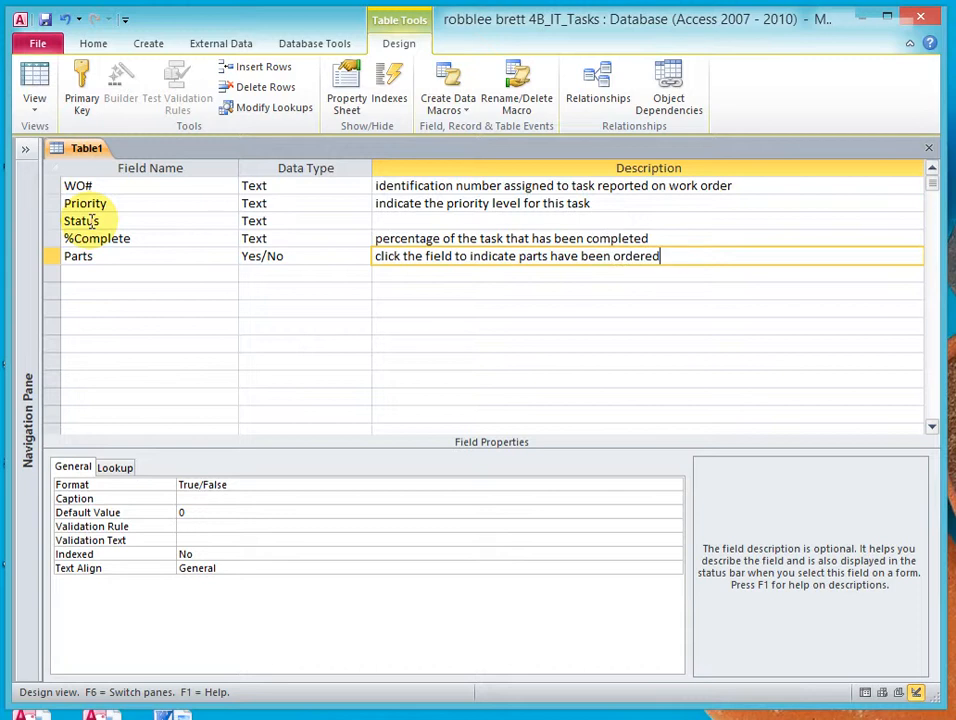
{"action": "type", "text": "to complete the task"}
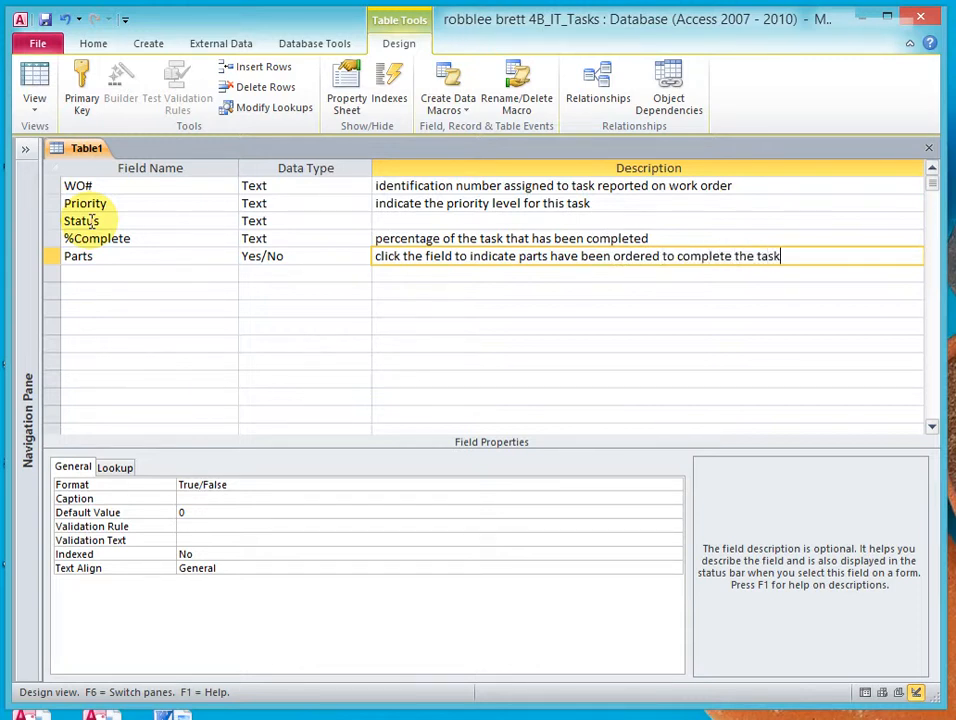
{"action": "key", "text": "Return"}
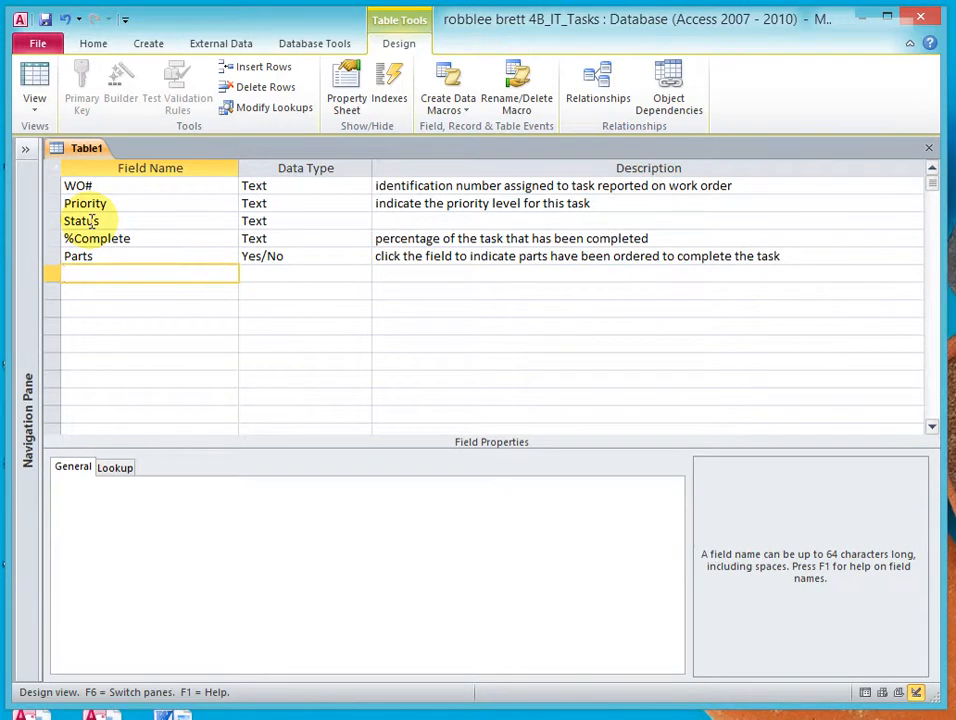
Add a Text field named Tech below Parts, leaving its description blank
{"action": "type", "text": "Tech"}
{"action": "key", "text": "Return"}
{"action": "key", "text": "Return"}
{"action": "key", "text": "Return"}
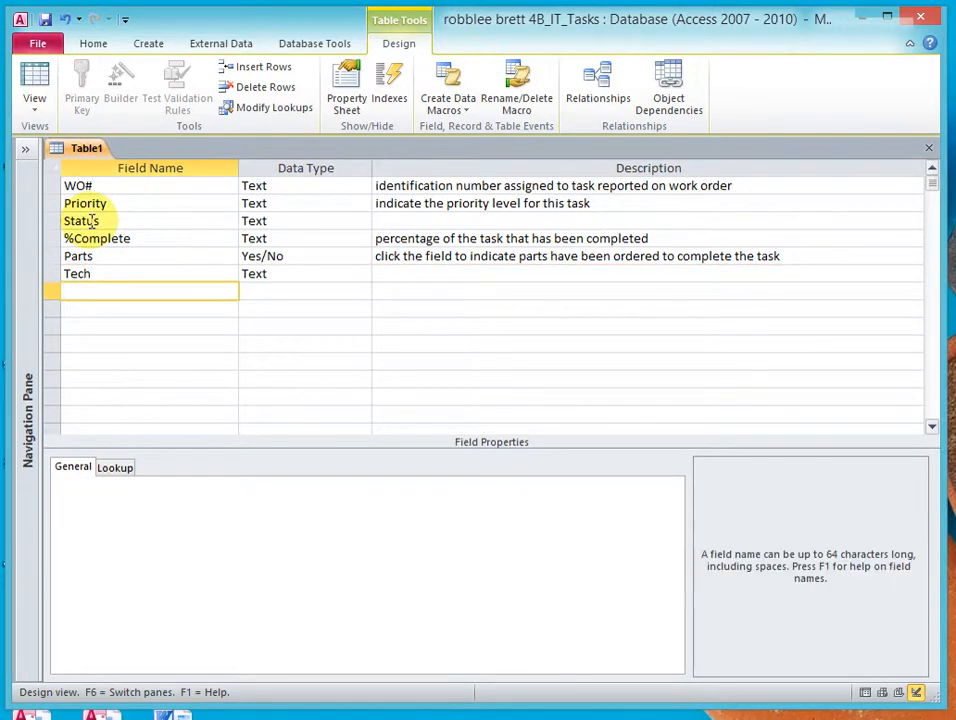
Add a Text field named Phone with the description "Enter as ###-####"
{"action": "type", "text": "Phone"}
{"action": "key", "text": "Return"}
{"action": "key", "text": "Return"}
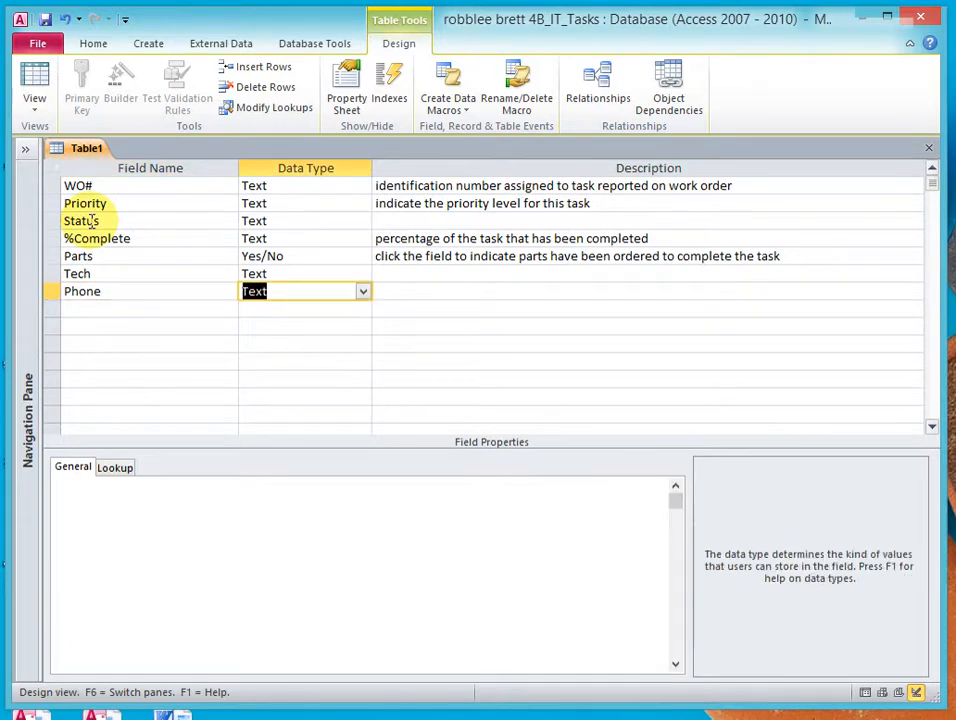
{"action": "type", "text": "E"}
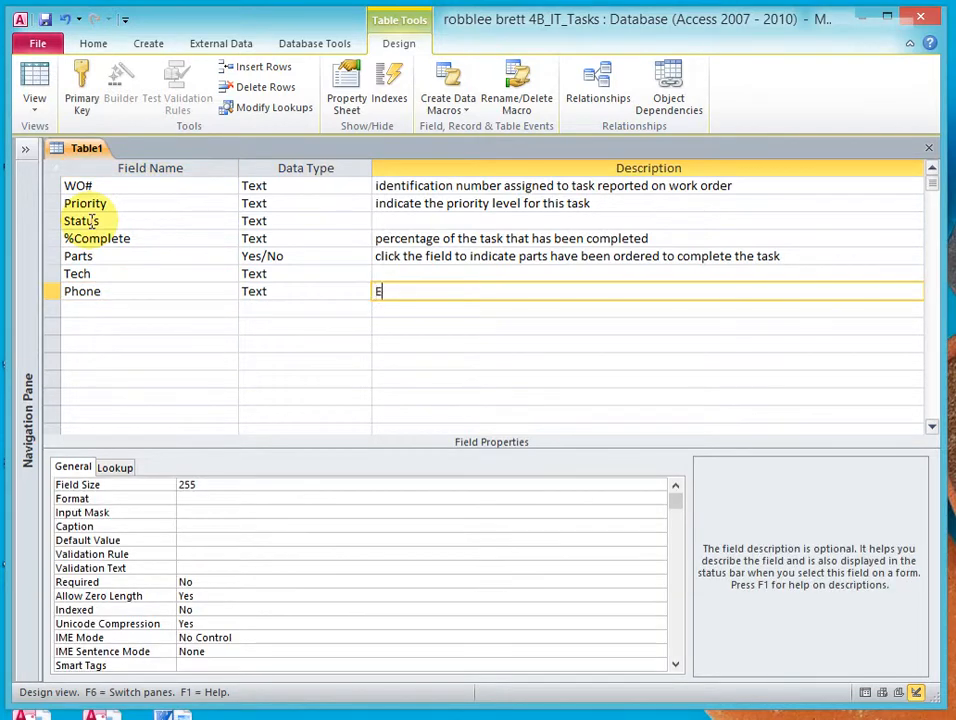
{"action": "type", "text": "nter as ###-####"}
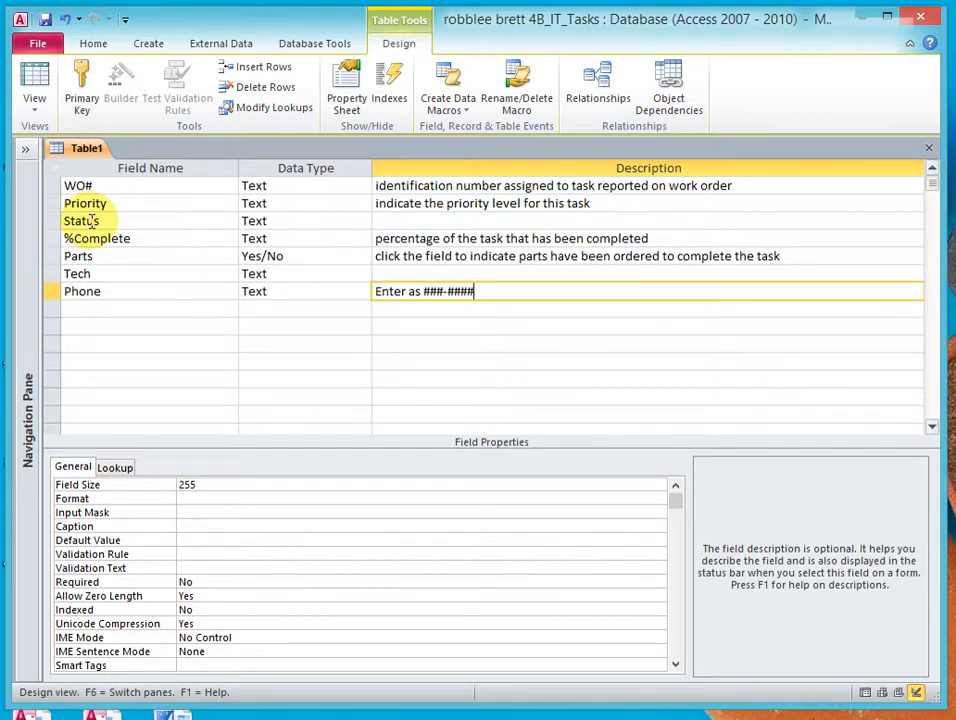
{"action": "key", "text": "Return"}
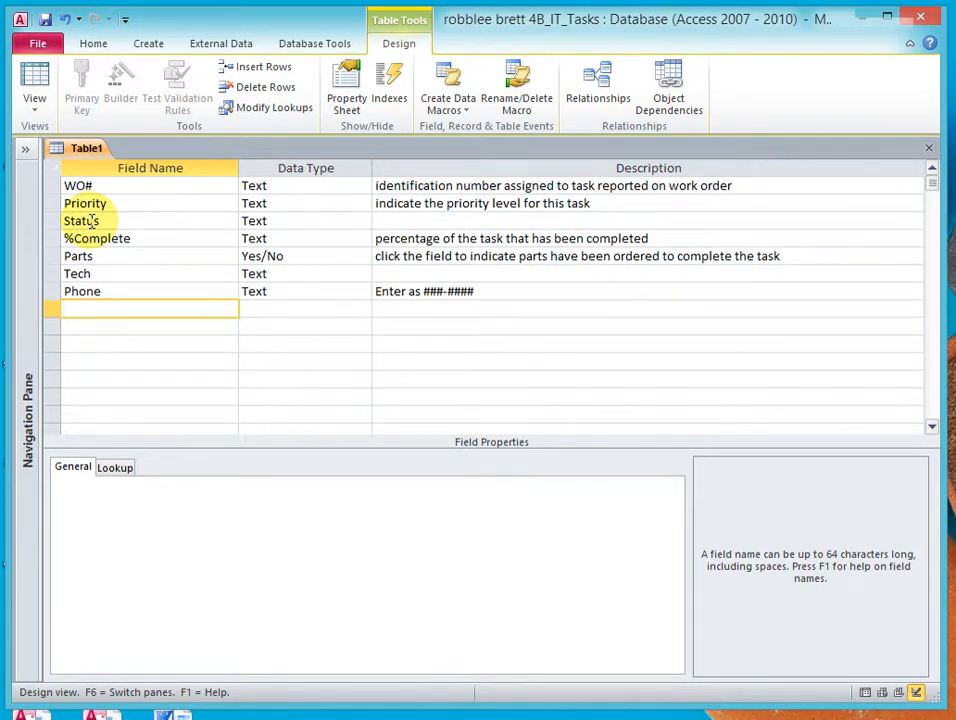
Add a Text field named Problem with the description "Description of IT problem"
{"action": "type", "text": "Problem"}
{"action": "key", "text": "Return"}
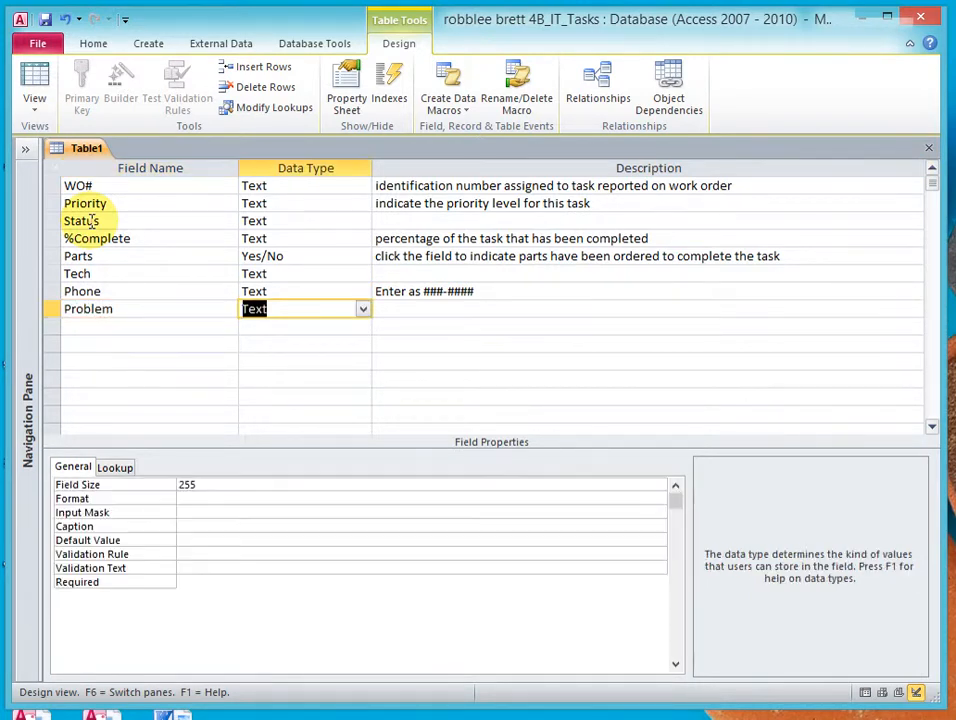
{"action": "key", "text": "Return"}
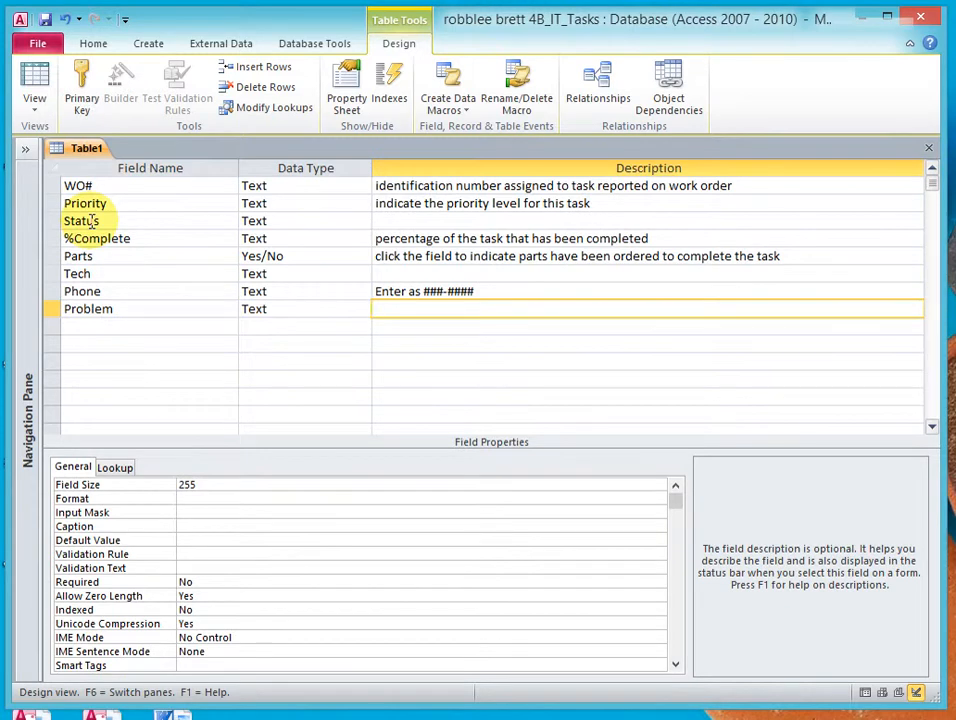
{"action": "type", "text": "Description of IT problem"}
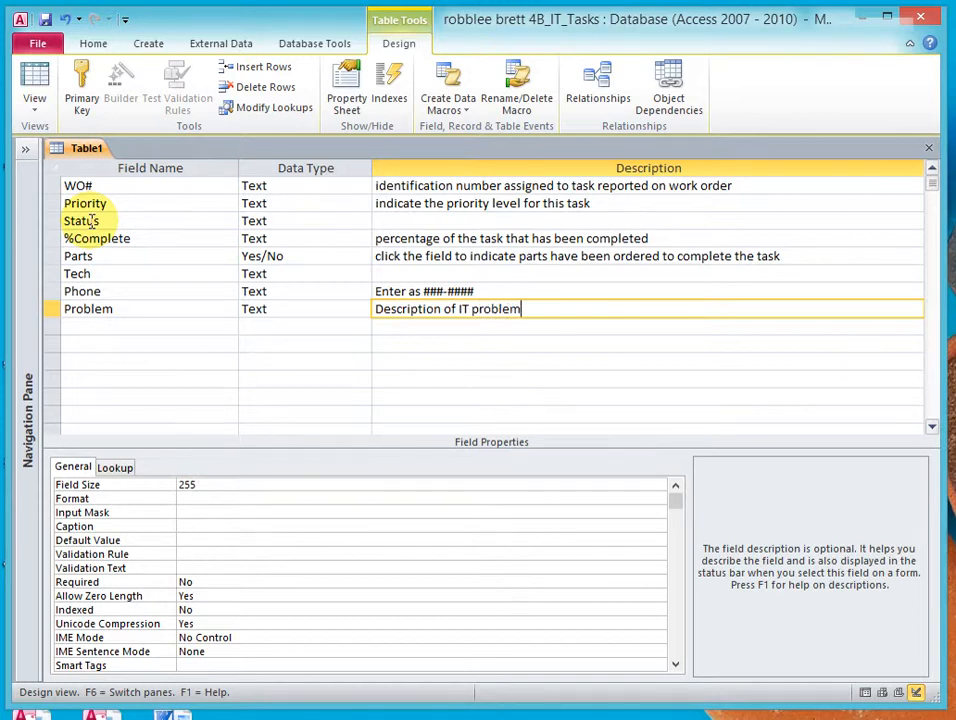
{"action": "key", "text": "Return"}
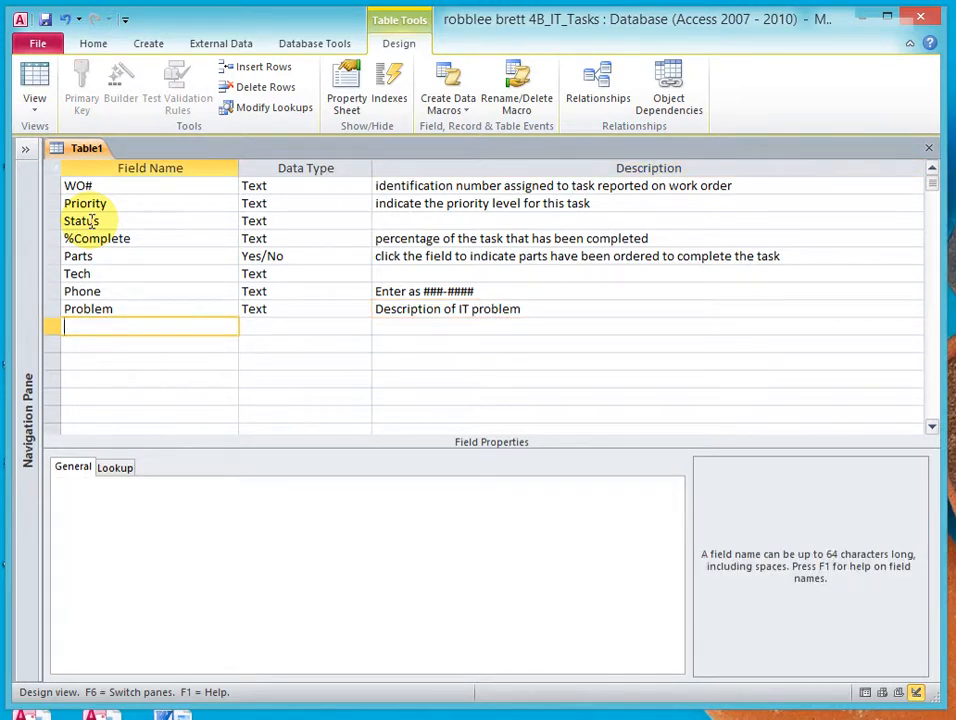
Add a Date/Time field named start date below Problem, leaving its description blank
{"action": "type", "text": "start date"}
{"action": "key", "text": "Return"}
{"action": "type", "text": "date/Time"}
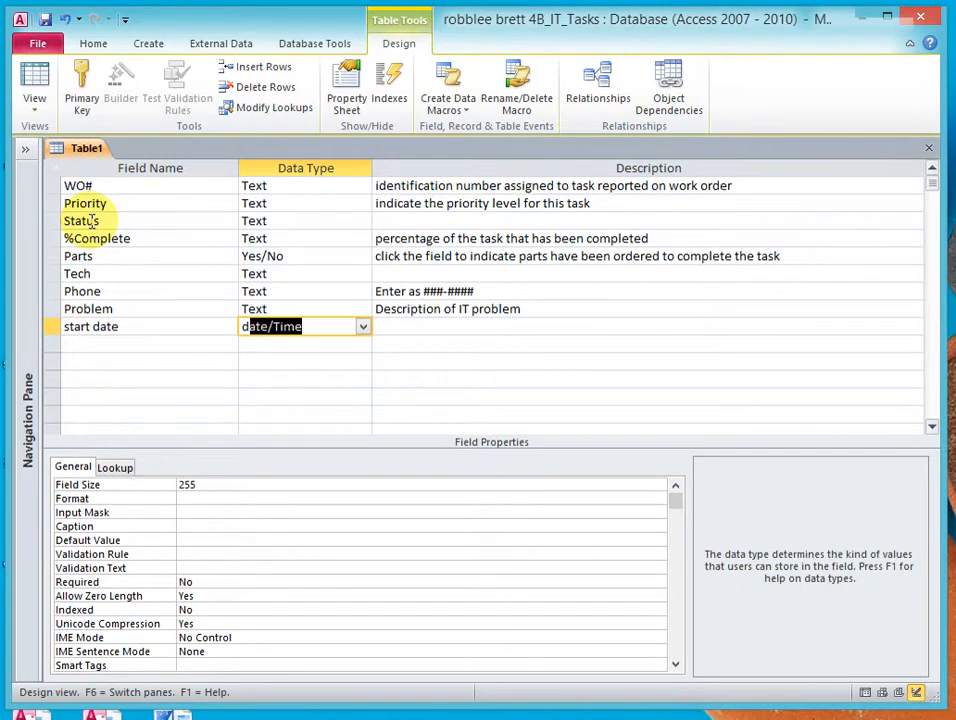
{"action": "key", "text": "Return"}
{"action": "key", "text": "Return"}
Add a Date/Time field named end date below start date, leaving its description blank
{"action": "type", "text": "end date"}
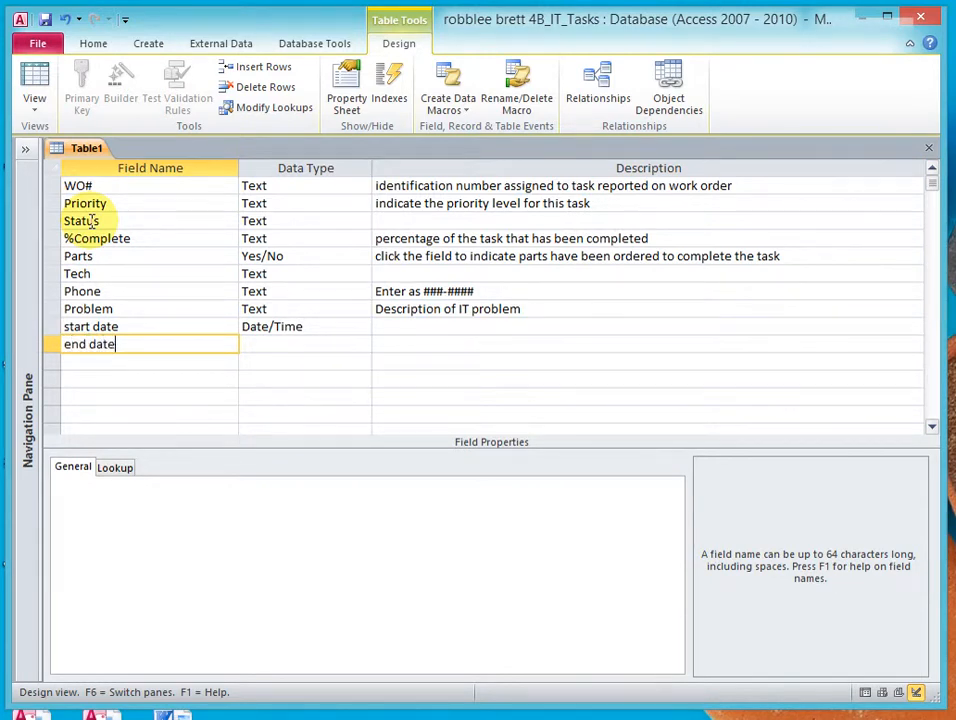
{"action": "key", "text": "Return"}
{"action": "type", "text": "date/Time"}
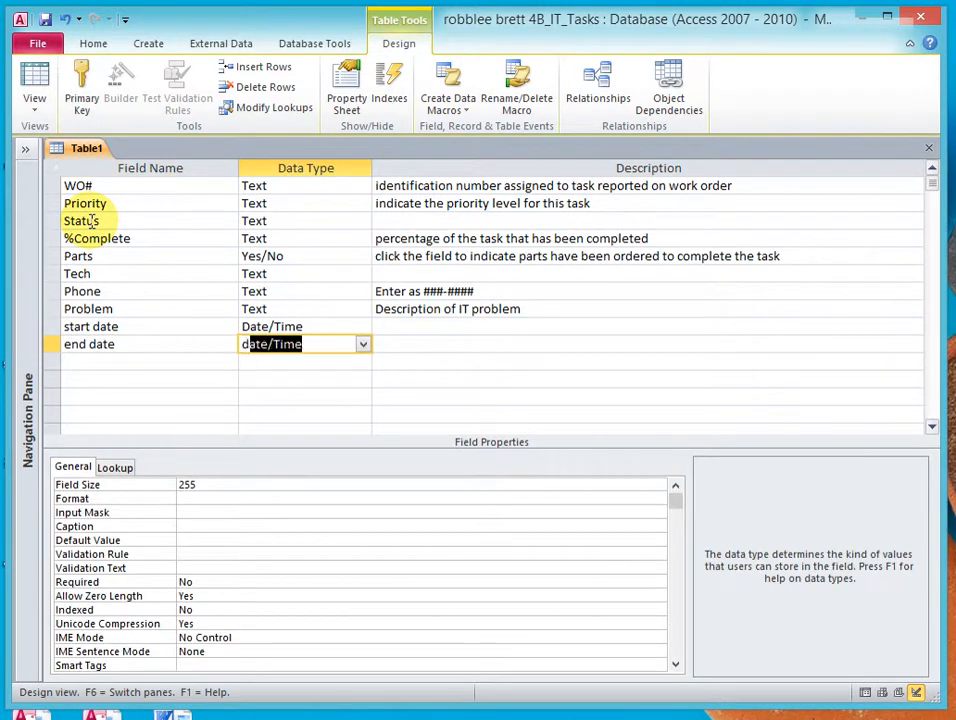
{"action": "key", "text": "Return"}
{"action": "key", "text": "Return"}
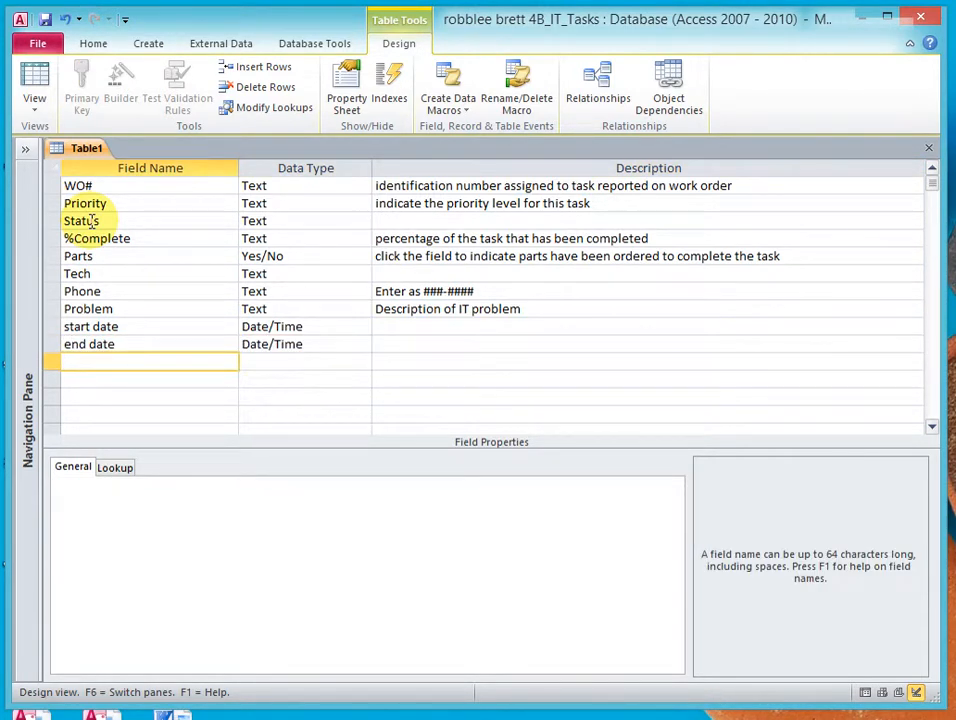
Add a Calculated field named #days below end date with the expression [end date]-[start date]
{"action": "type", "text": "#days"}
{"action": "key", "text": "Return"}
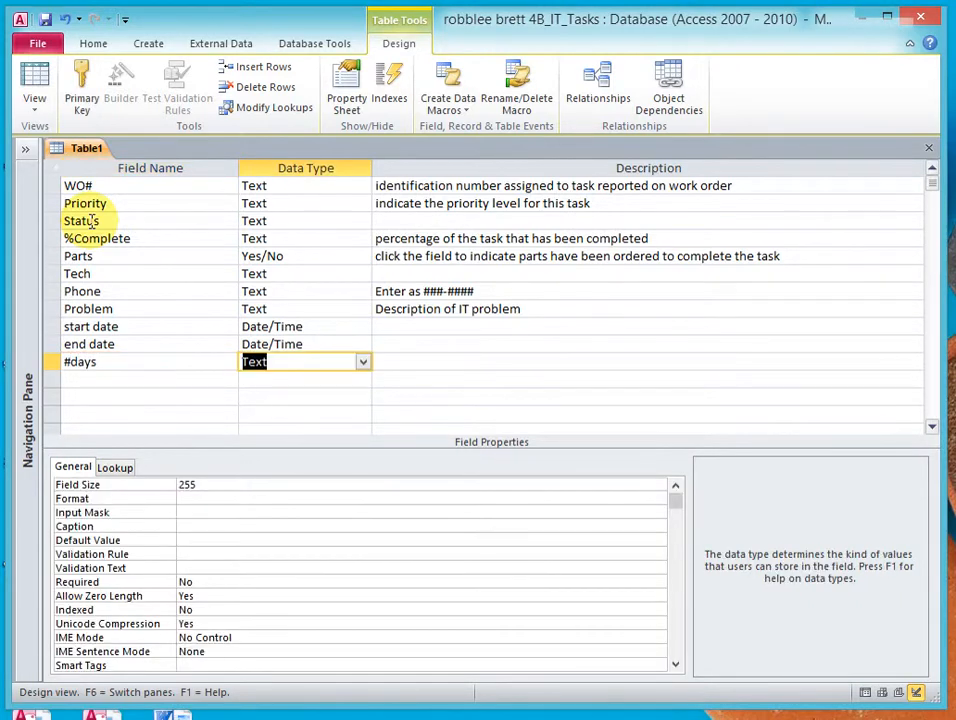
{"action": "left_click", "coordinate": [363, 362]}
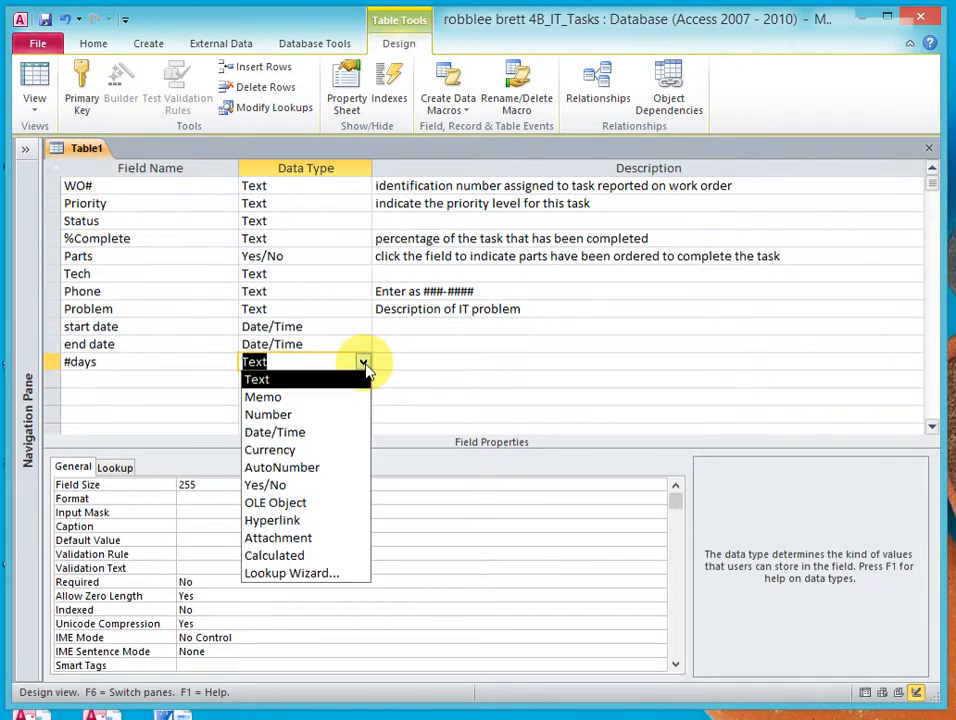
{"action": "left_click", "coordinate": [330, 556]}
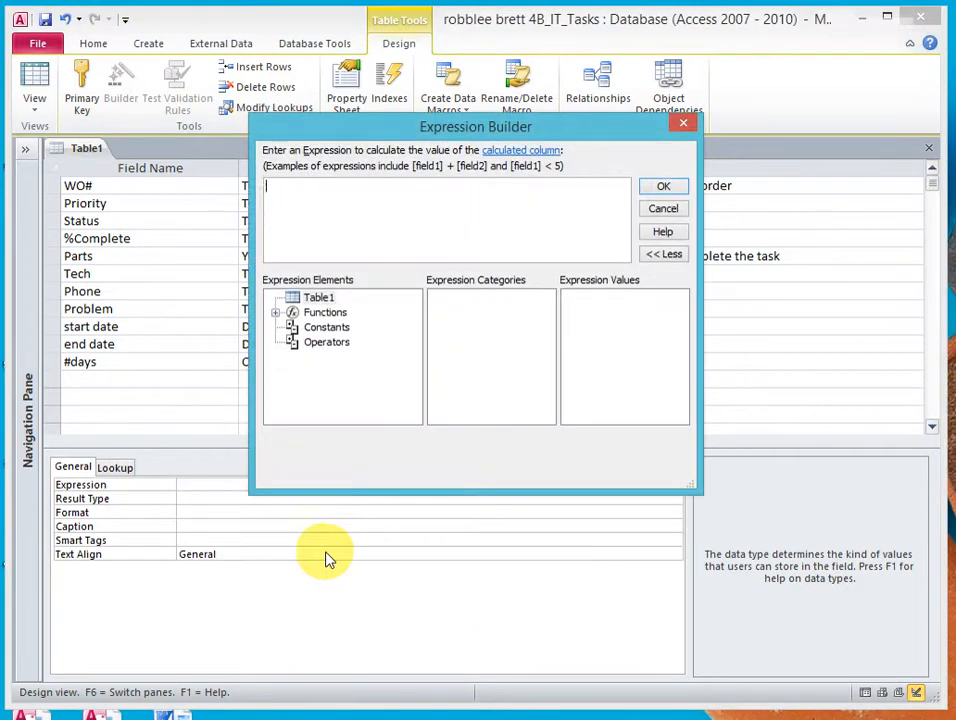
{"action": "left_click", "coordinate": [296, 193]}
{"action": "type", "text": "[end"}
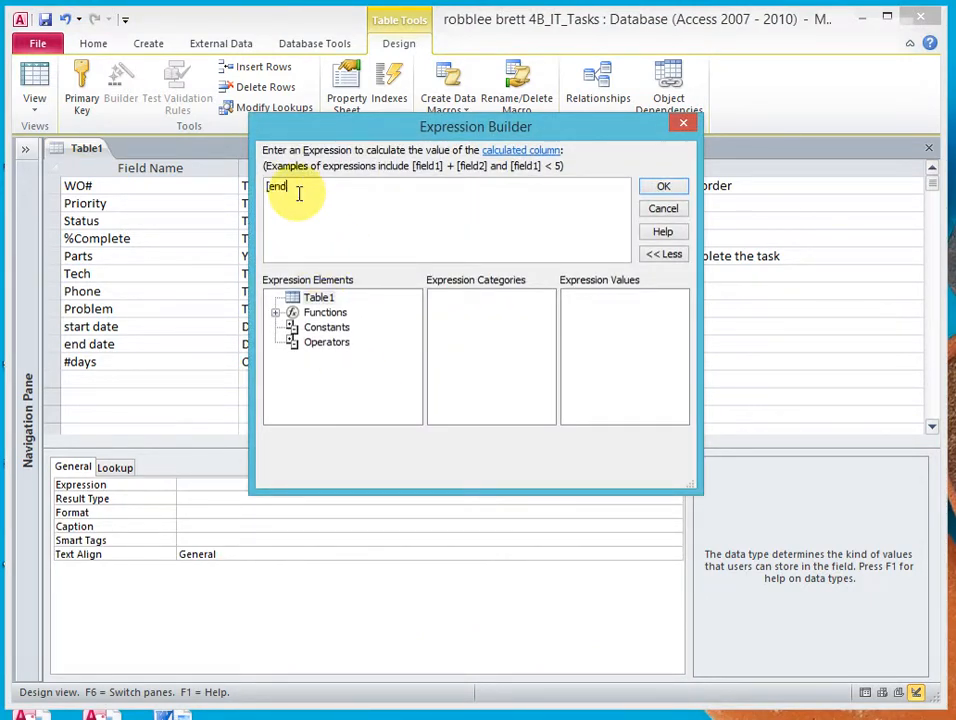
{"action": "type", "text": " date] -[start date"}
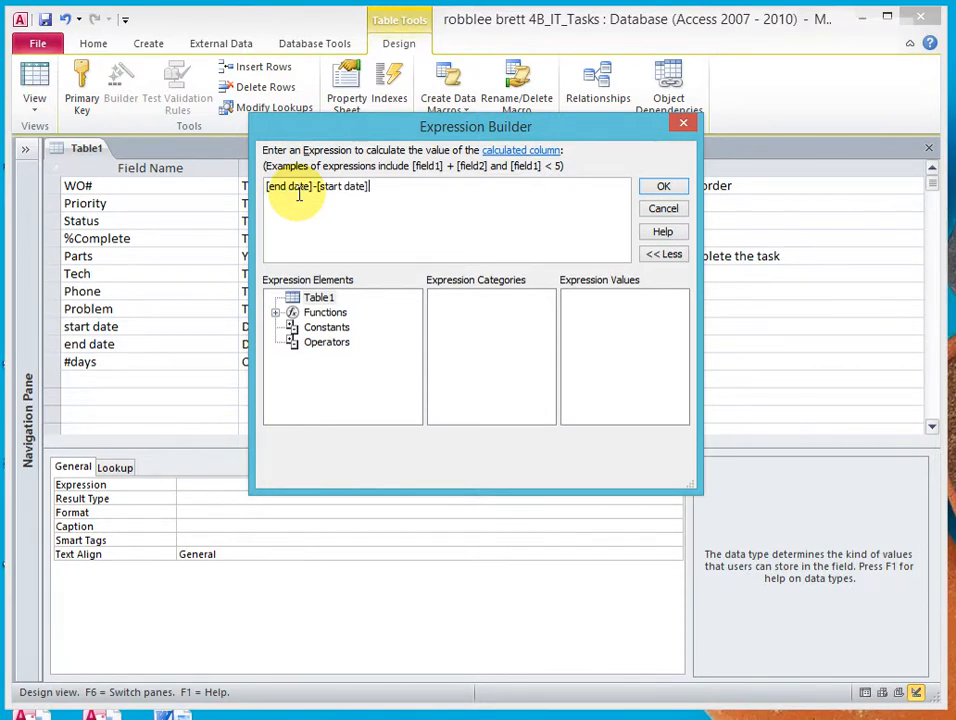
{"action": "type", "text": "]"}
{"action": "left_click", "coordinate": [663, 186]}
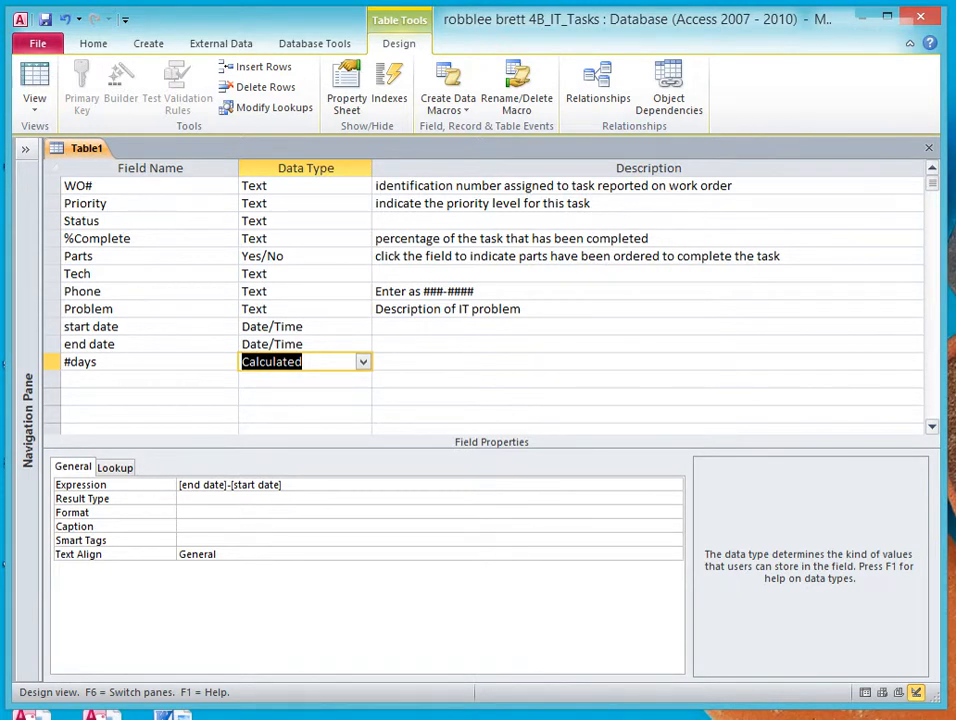
Give #days the description "number of days necessary to complete the task" and set its result type to Integer
{"action": "left_click", "coordinate": [406, 360]}
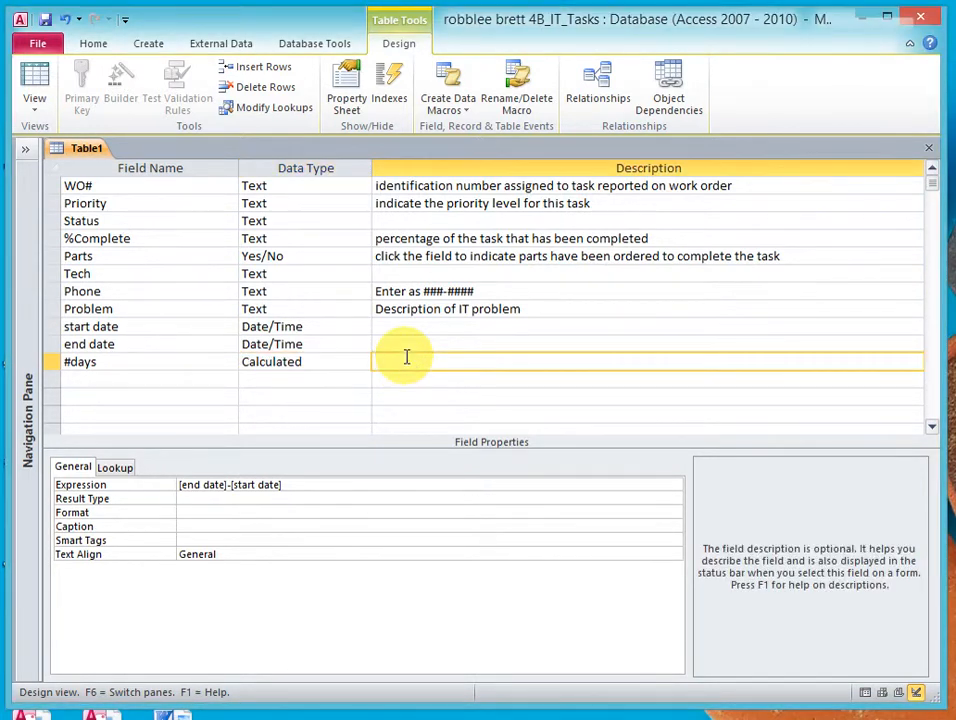
{"action": "type", "text": "number of days necessary to complete "}
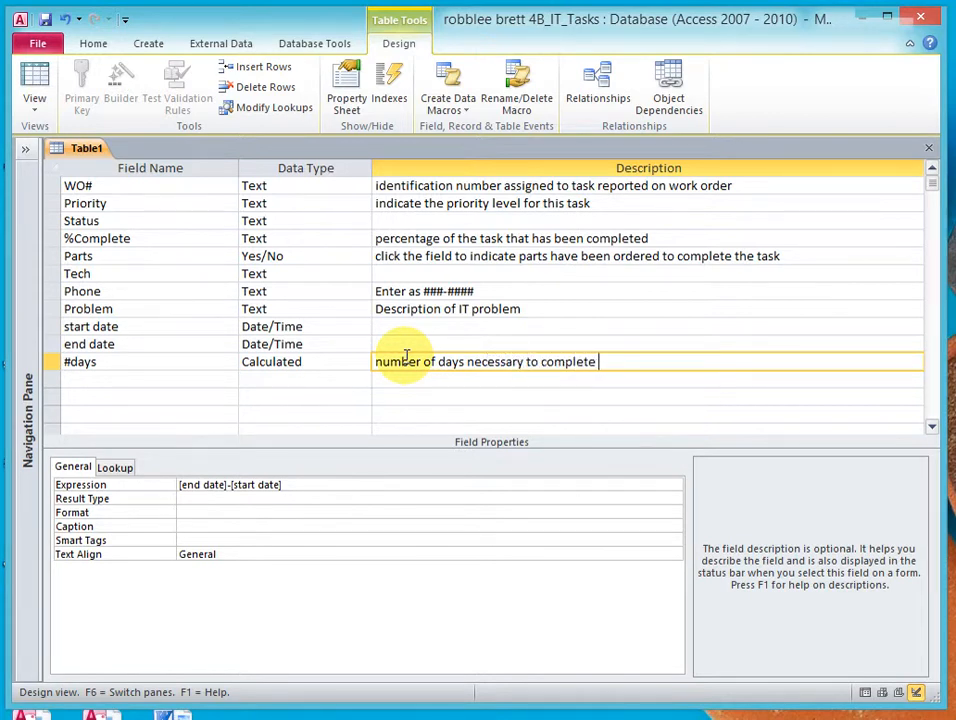
{"action": "type", "text": "the task"}
{"action": "left_click", "coordinate": [223, 498]}
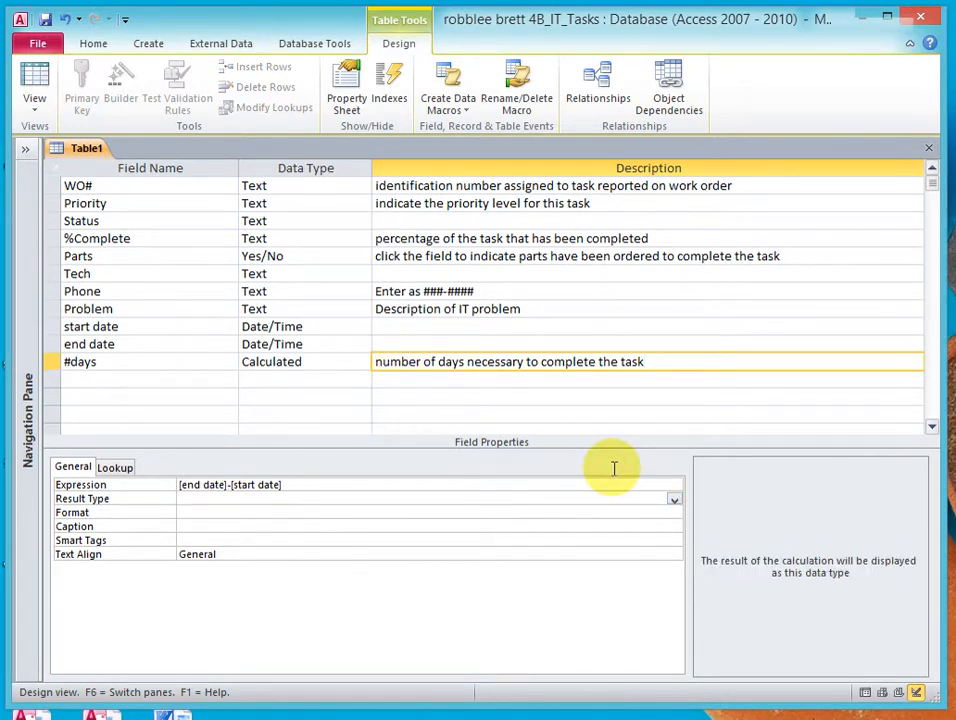
{"action": "left_click", "coordinate": [675, 500]}
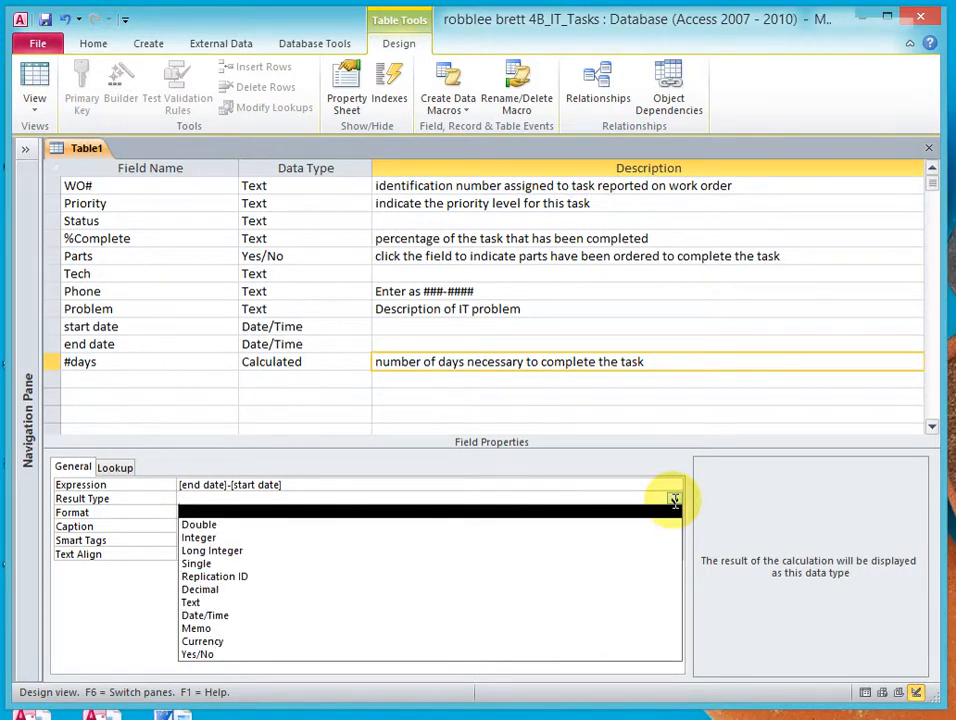
{"action": "left_click", "coordinate": [356, 536]}
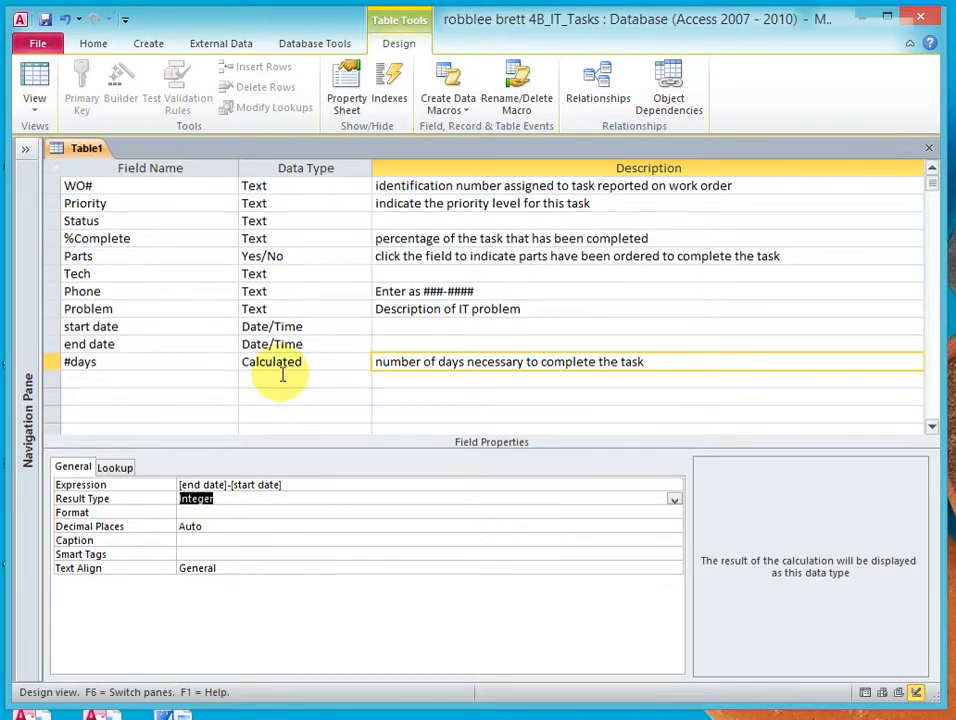
Set the #days field's format to Fixed with 0 decimal places
{"action": "left_click", "coordinate": [207, 512]}
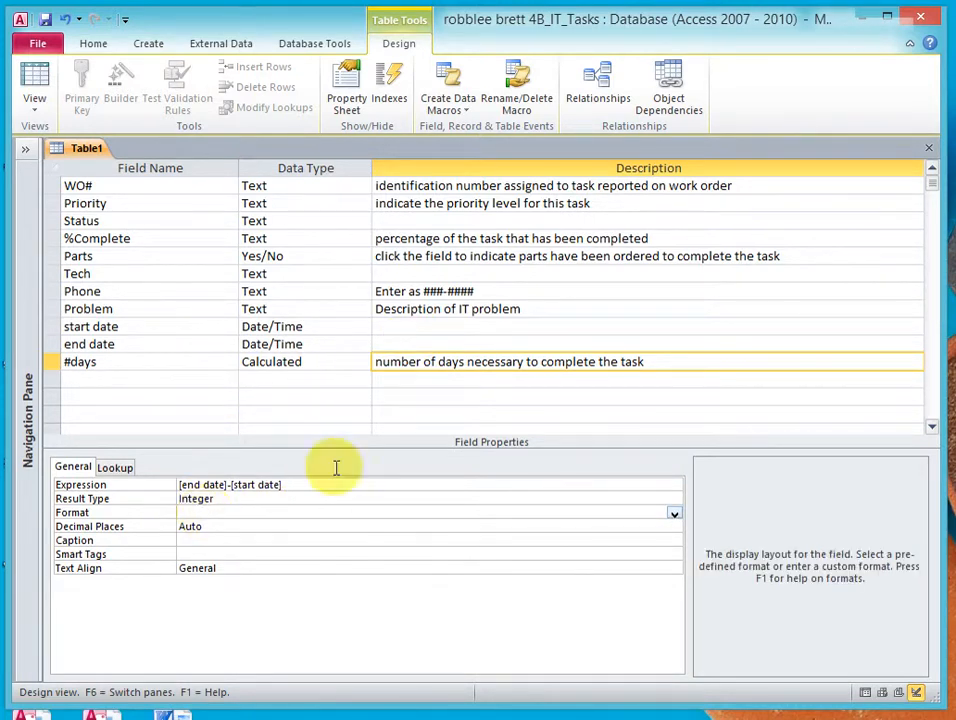
{"action": "left_click", "coordinate": [674, 512]}
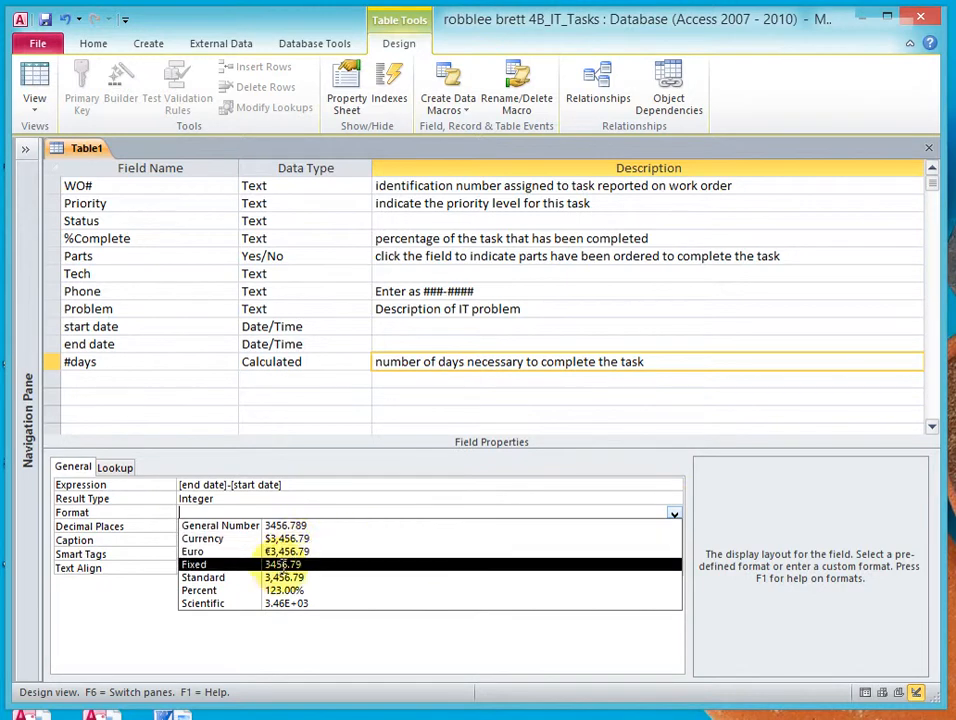
{"action": "left_click", "coordinate": [282, 568]}
{"action": "left_click", "coordinate": [221, 526]}
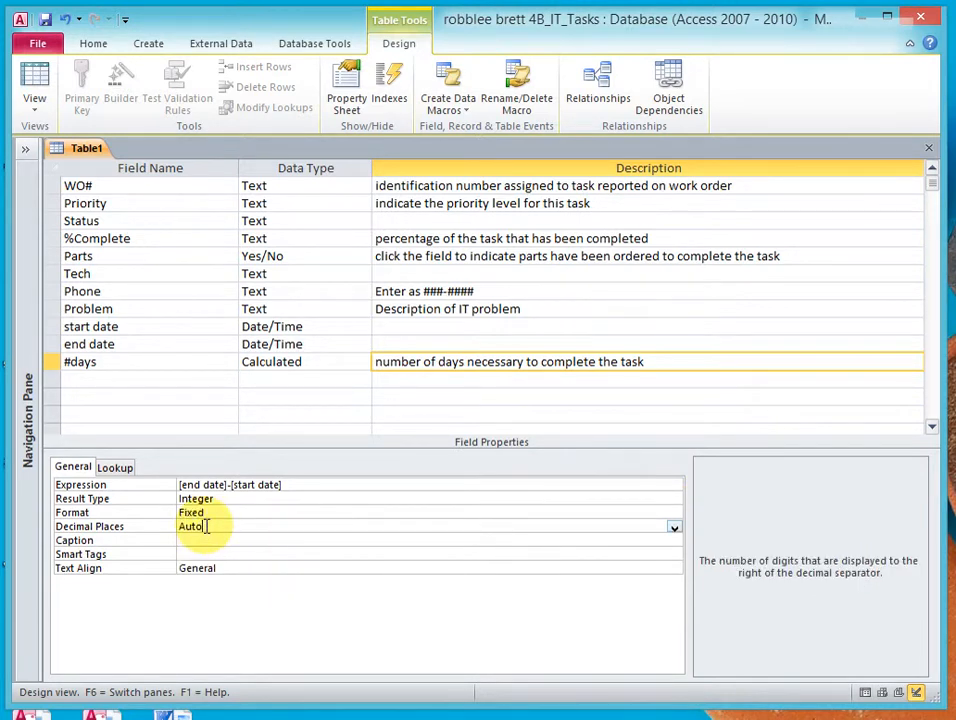
{"action": "left_click", "coordinate": [674, 527]}
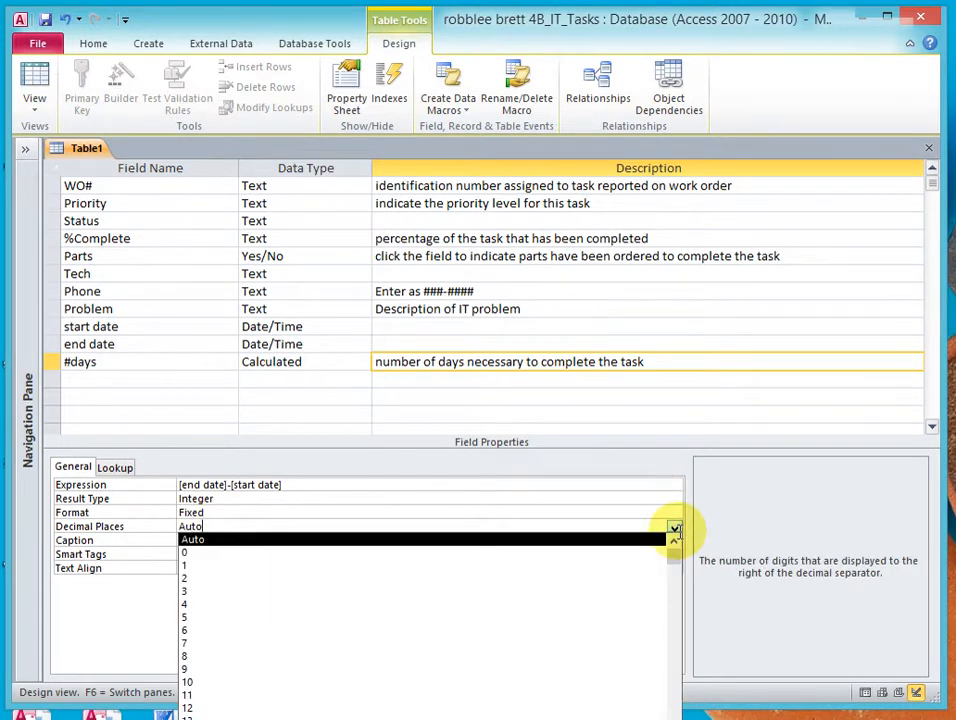
{"action": "left_click", "coordinate": [377, 551]}
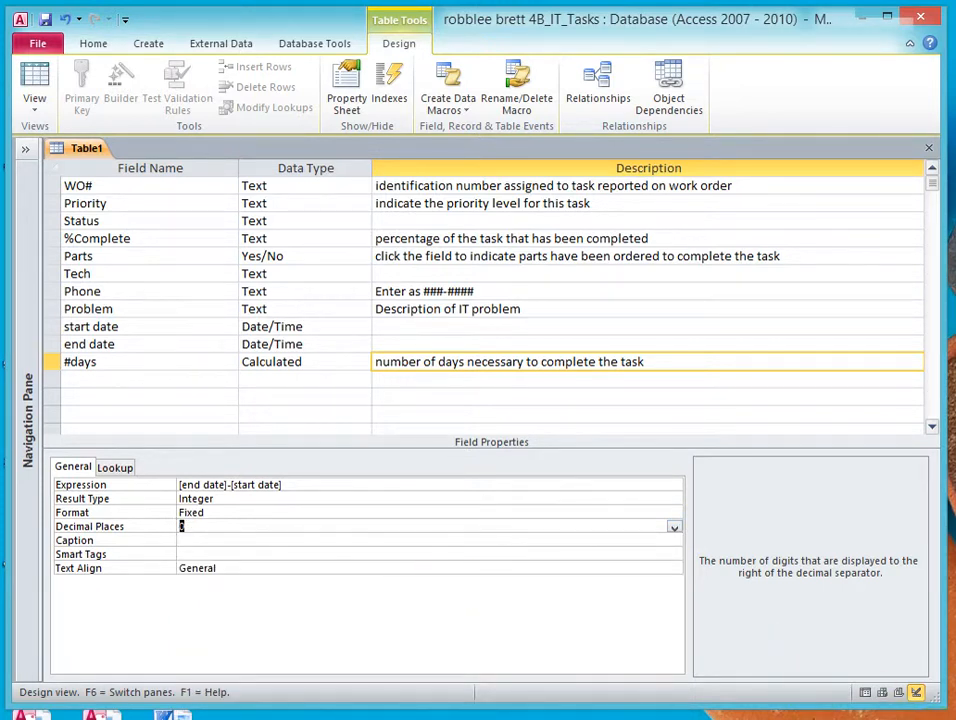
Save the table under the student's name followed by "4B tasks", letting a primary key be created, and return to its design
{"action": "left_click", "coordinate": [45, 40]}
{"action": "left_click", "coordinate": [40, 43]}
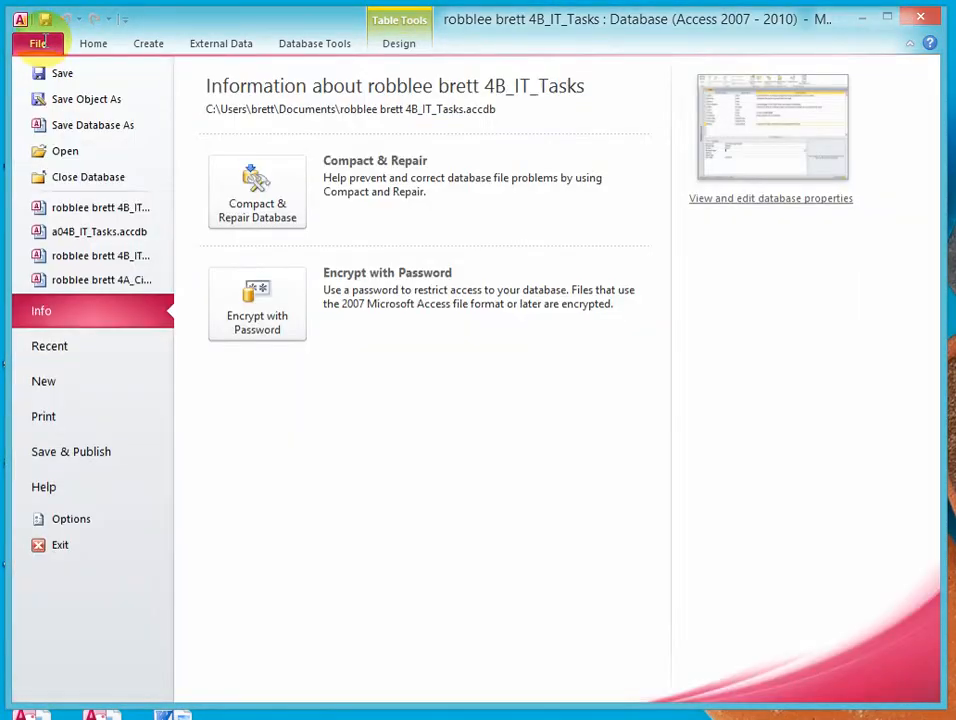
{"action": "left_click", "coordinate": [67, 98]}
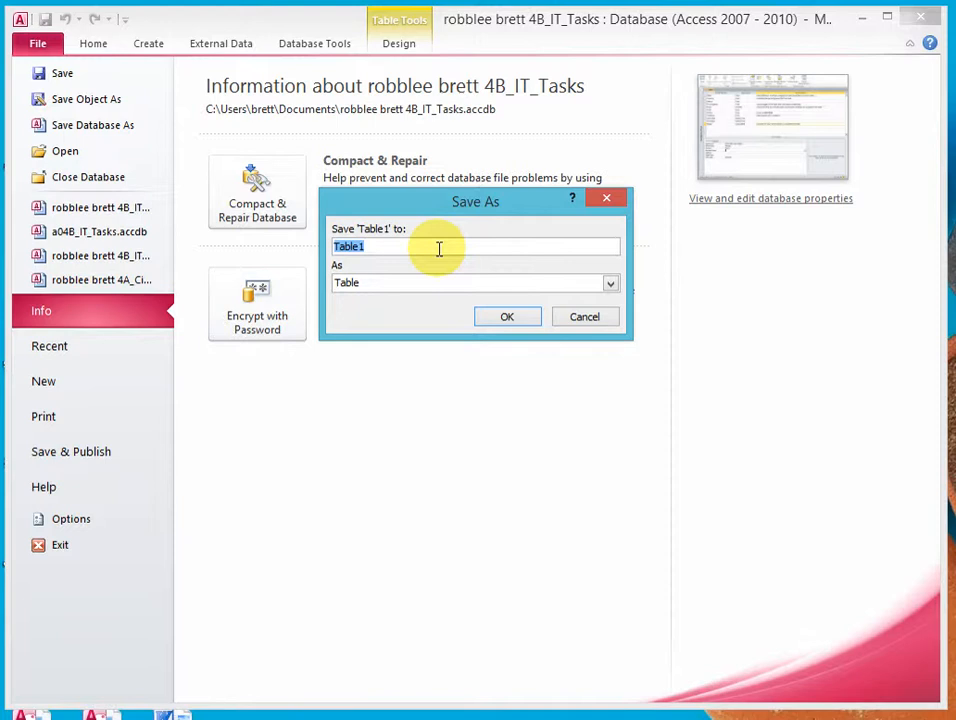
{"action": "type", "text": "robblee brett 4B tasks"}
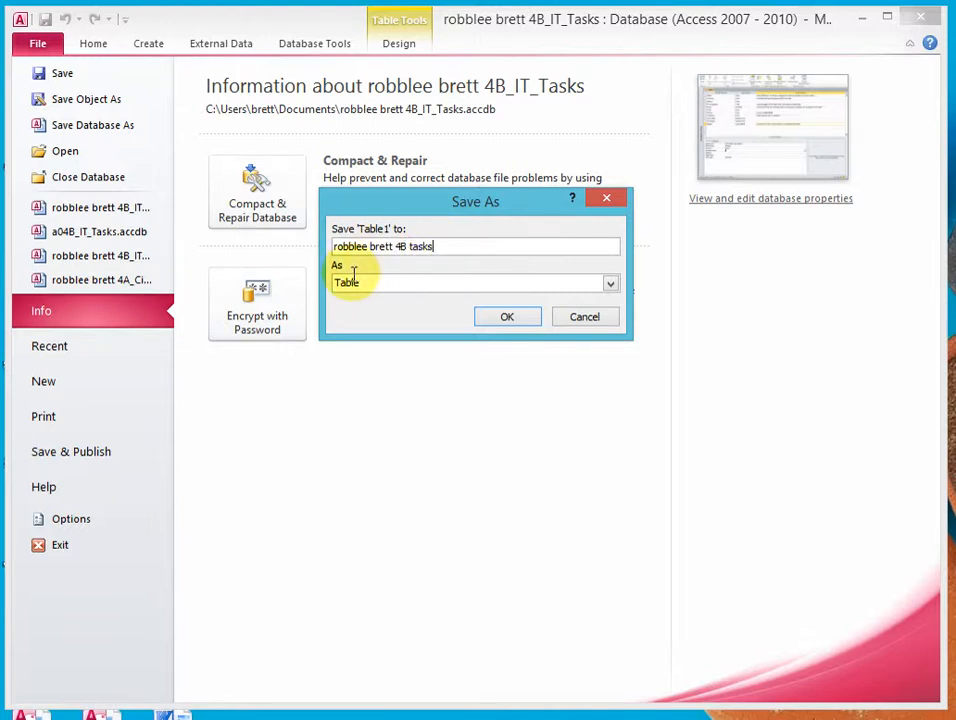
{"action": "left_click", "coordinate": [500, 314]}
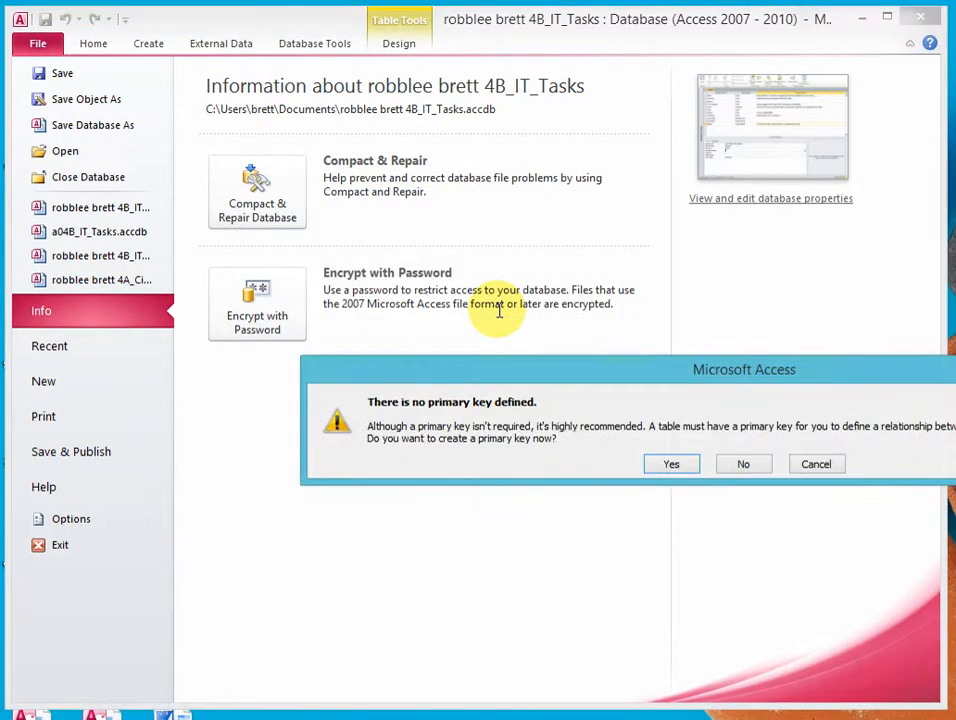
{"action": "left_click", "coordinate": [668, 463]}
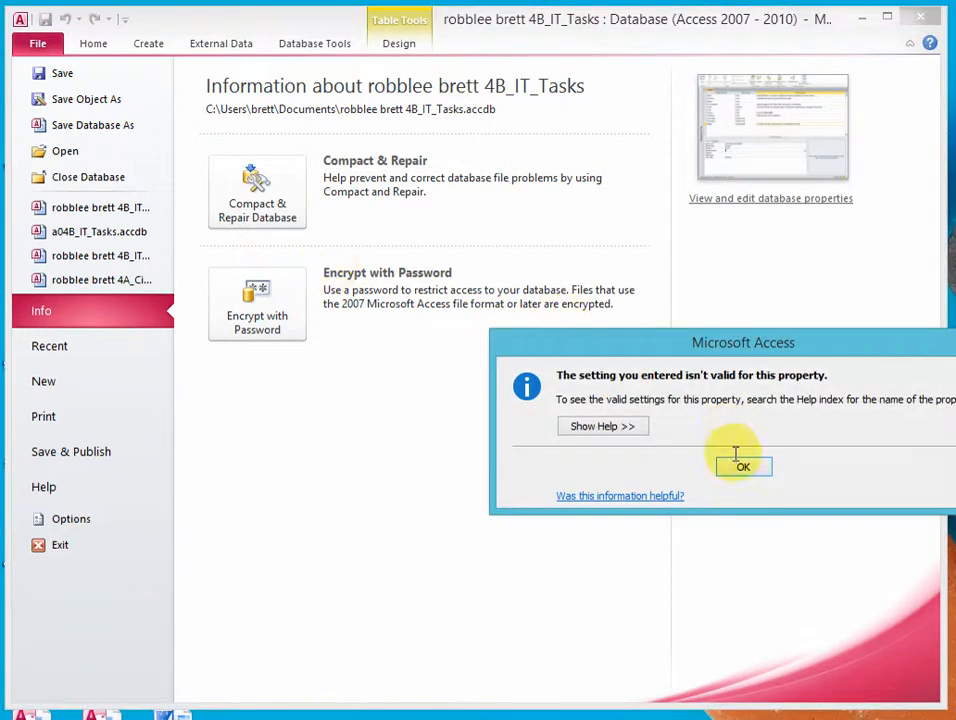
{"action": "left_click", "coordinate": [738, 465]}
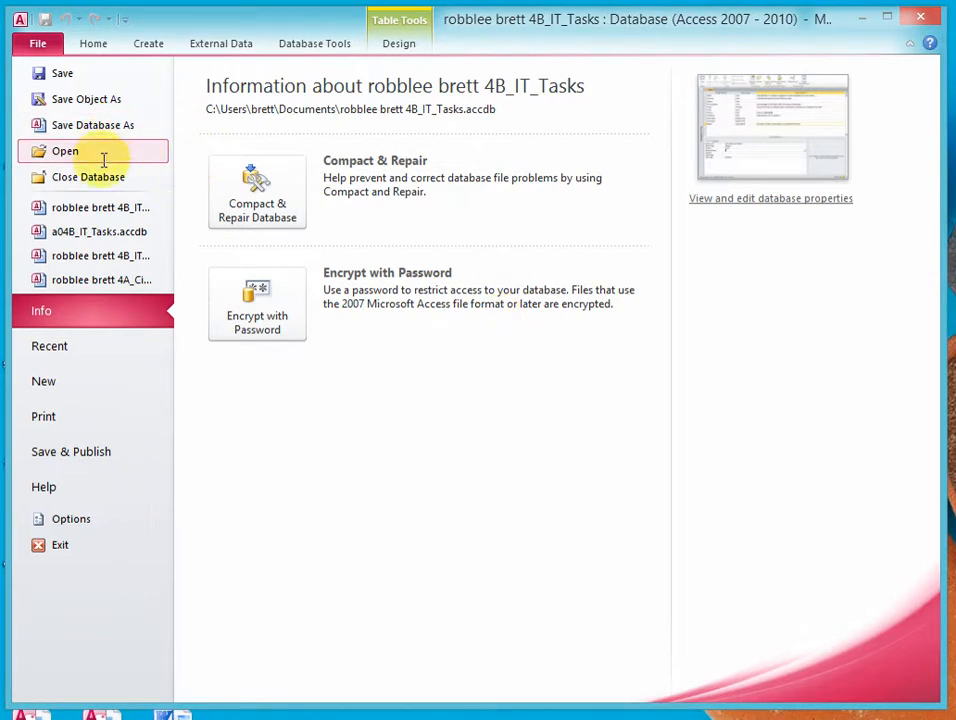
{"action": "left_click", "coordinate": [93, 45]}
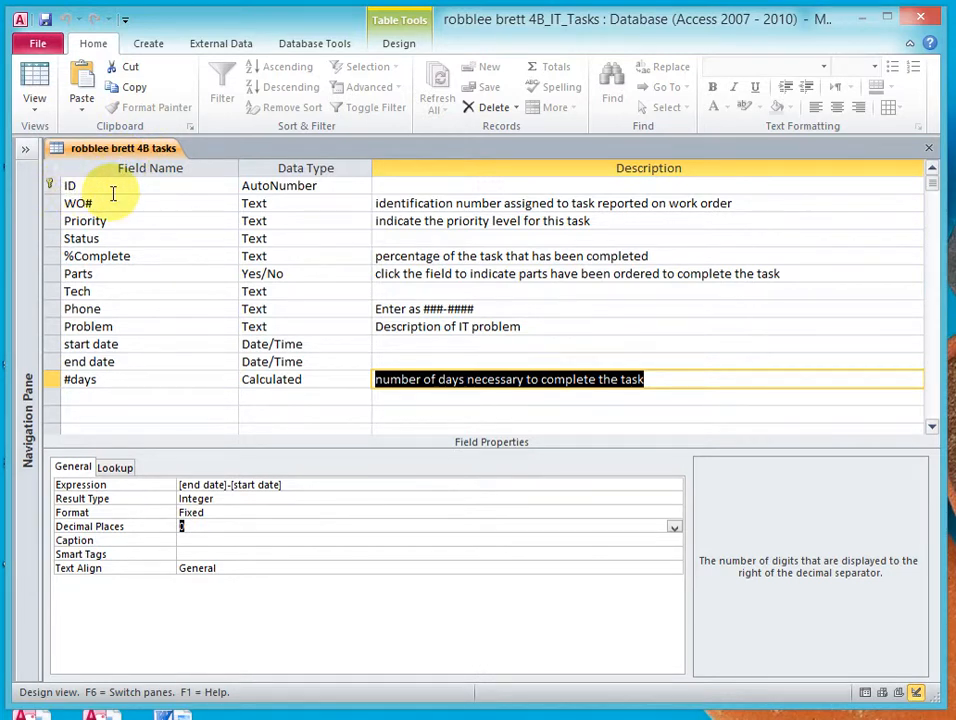
Make WO# the table's primary key and delete the automatically added ID field
{"action": "left_click", "coordinate": [51, 203]}
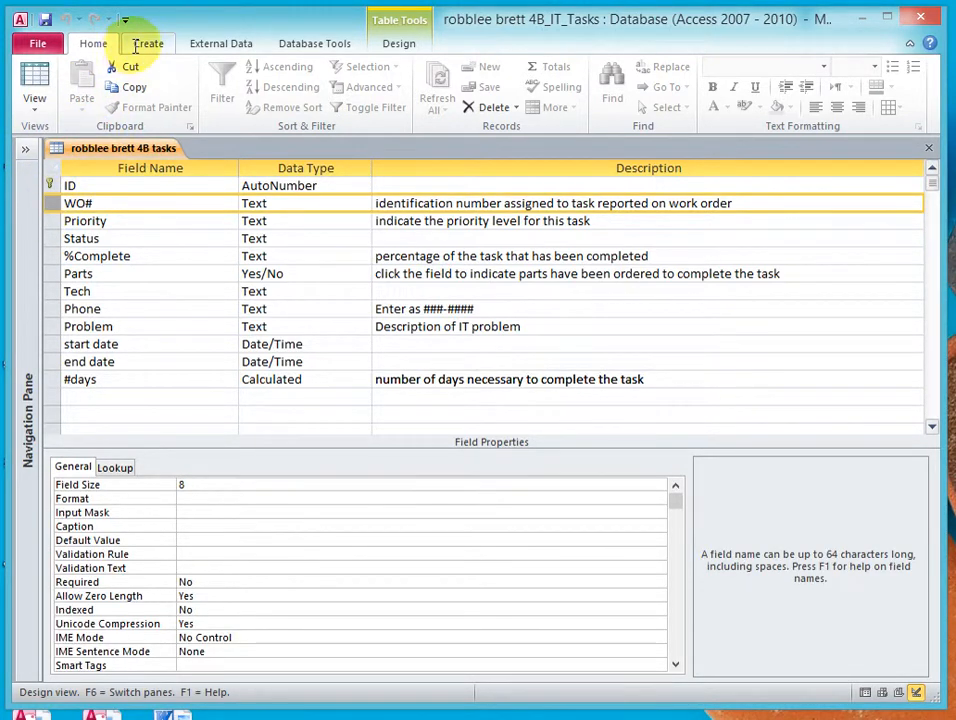
{"action": "left_click", "coordinate": [138, 45]}
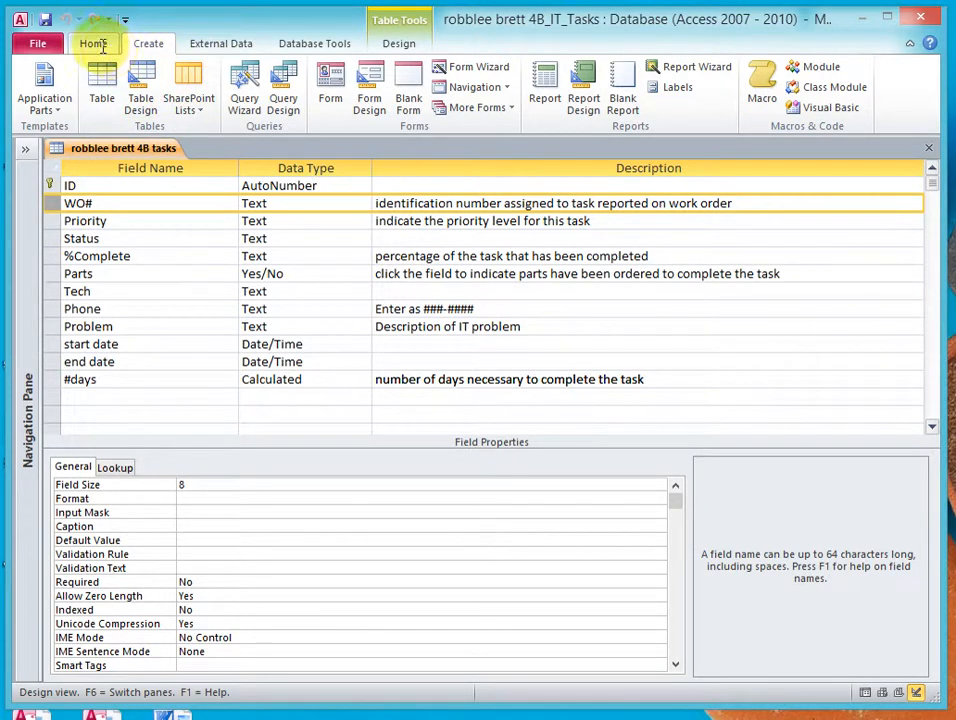
{"action": "left_click", "coordinate": [328, 43]}
{"action": "left_click", "coordinate": [238, 43]}
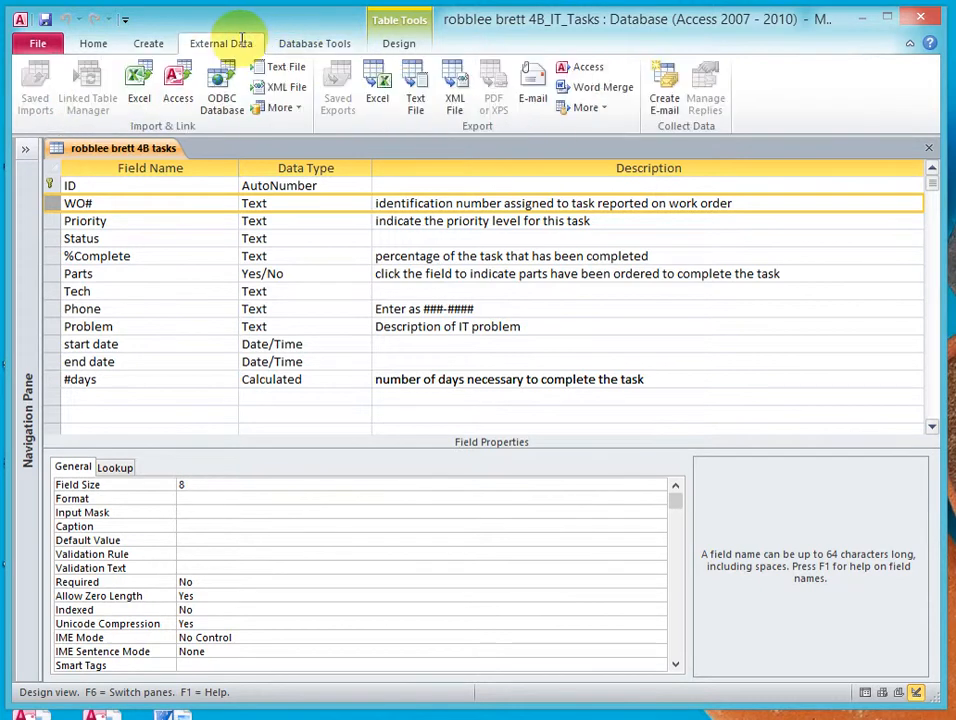
{"action": "left_click", "coordinate": [398, 43]}
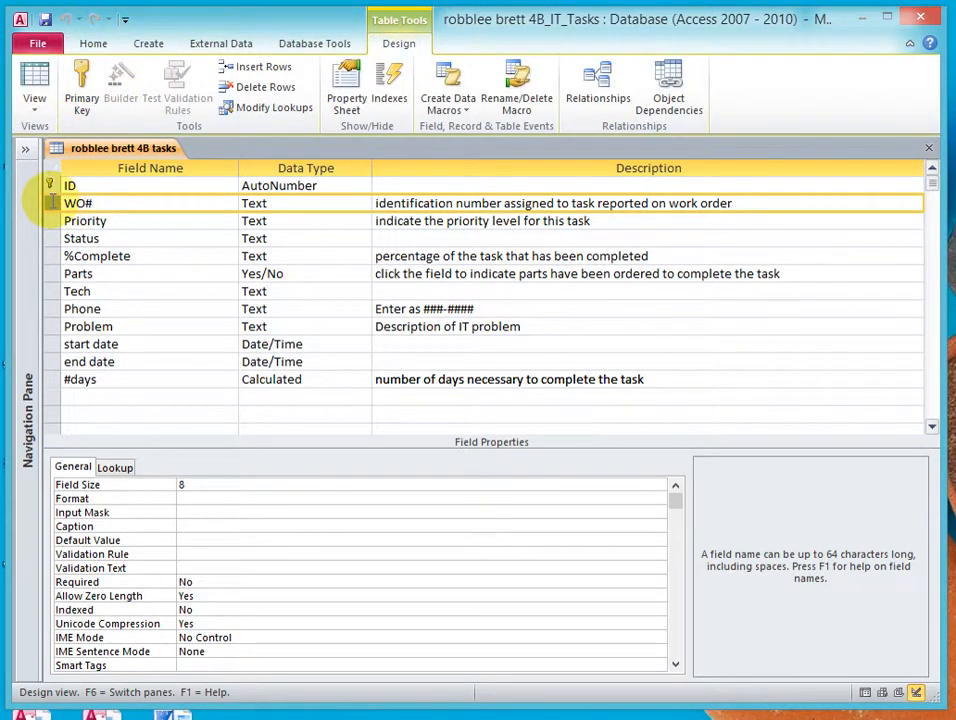
{"action": "left_click", "coordinate": [82, 88]}
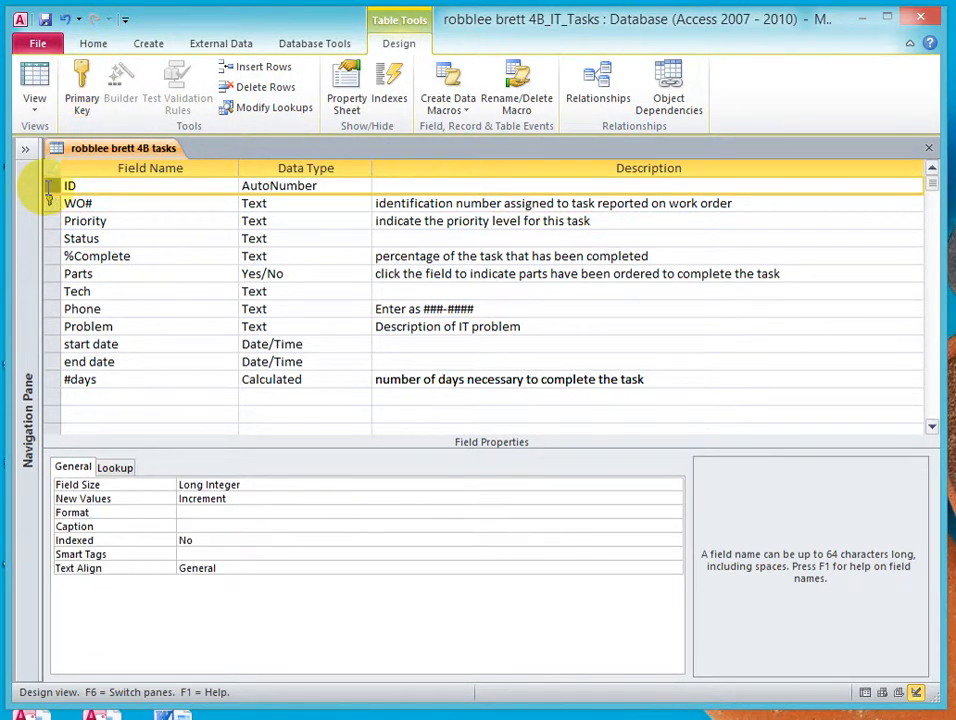
{"action": "key", "text": "Delete"}
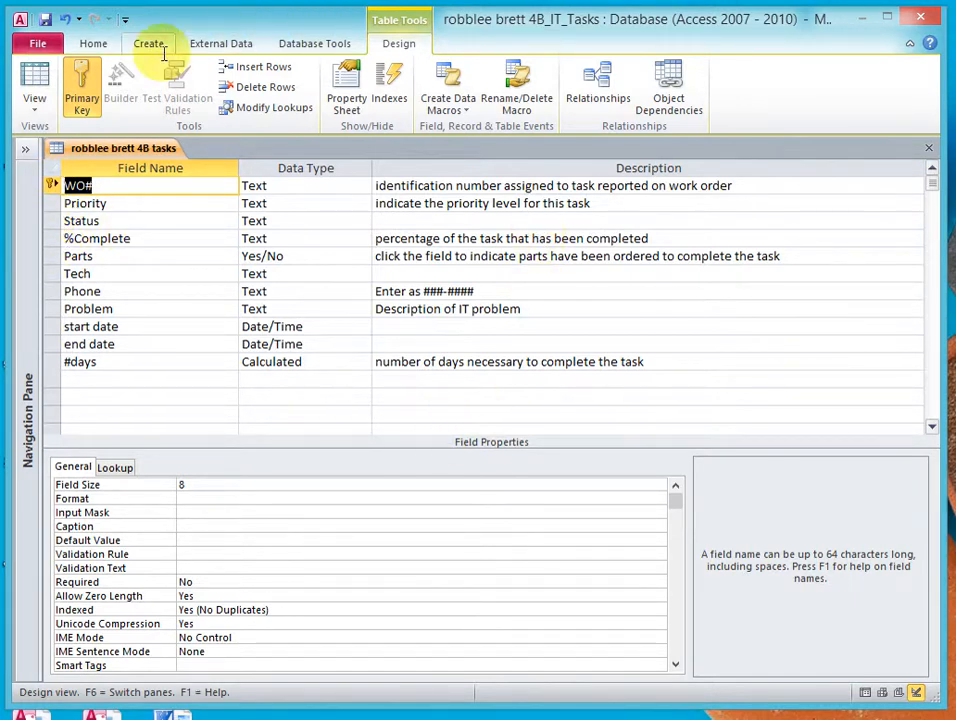
Save the table object again under the student's name followed by "4B tasks", without the "Copy of" prefix
{"action": "left_click", "coordinate": [37, 43]}
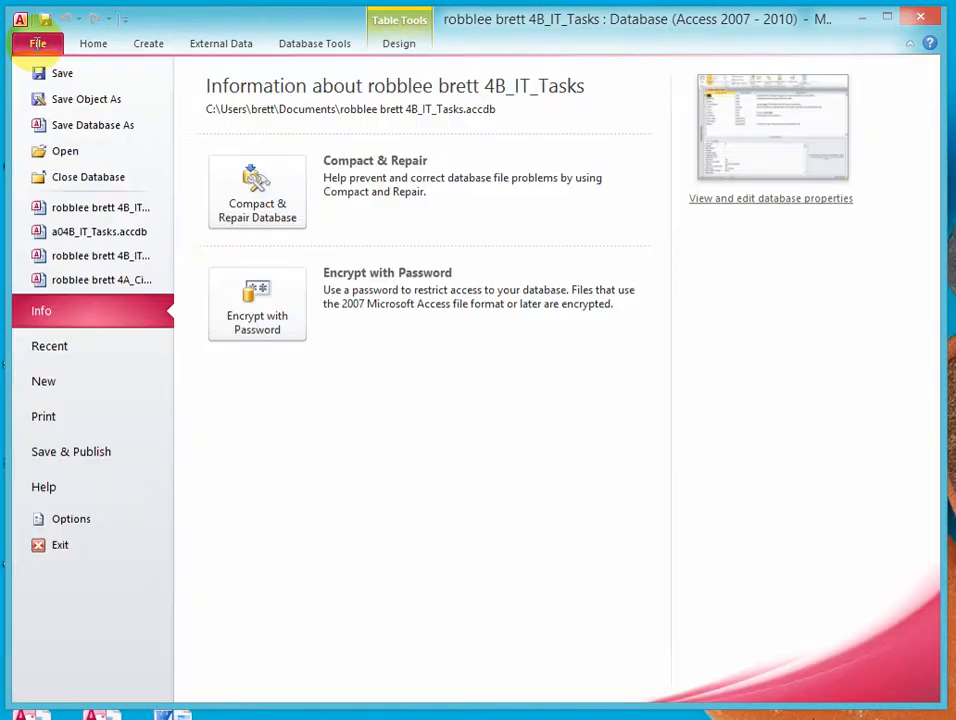
{"action": "left_click", "coordinate": [50, 98]}
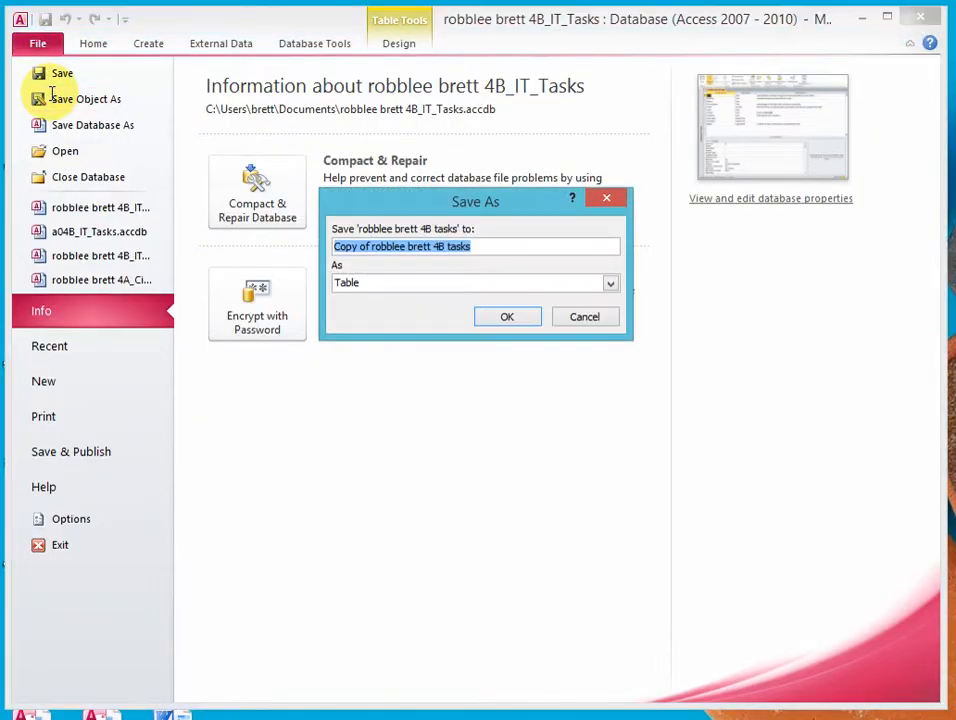
{"action": "left_click", "coordinate": [372, 246]}
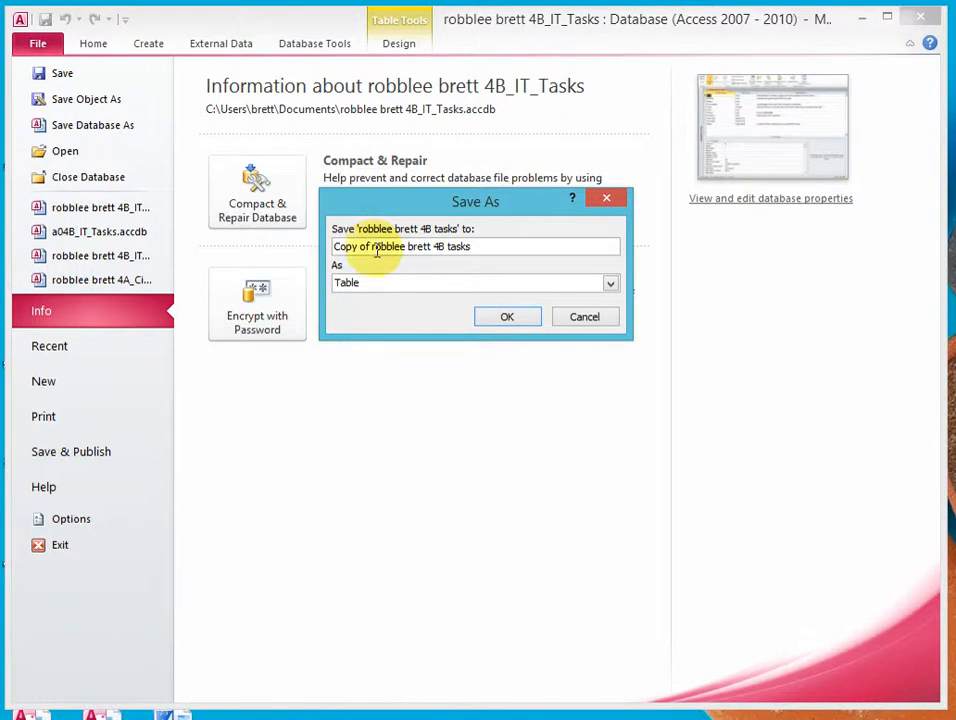
{"action": "key", "text": "BackSpace"}
{"action": "key", "text": "BackSpace"}
{"action": "key", "text": "BackSpace"}
{"action": "key", "text": "BackSpace"}
{"action": "key", "text": "BackSpace"}
{"action": "key", "text": "BackSpace"}
{"action": "key", "text": "BackSpace"}
{"action": "key", "text": "BackSpace"}
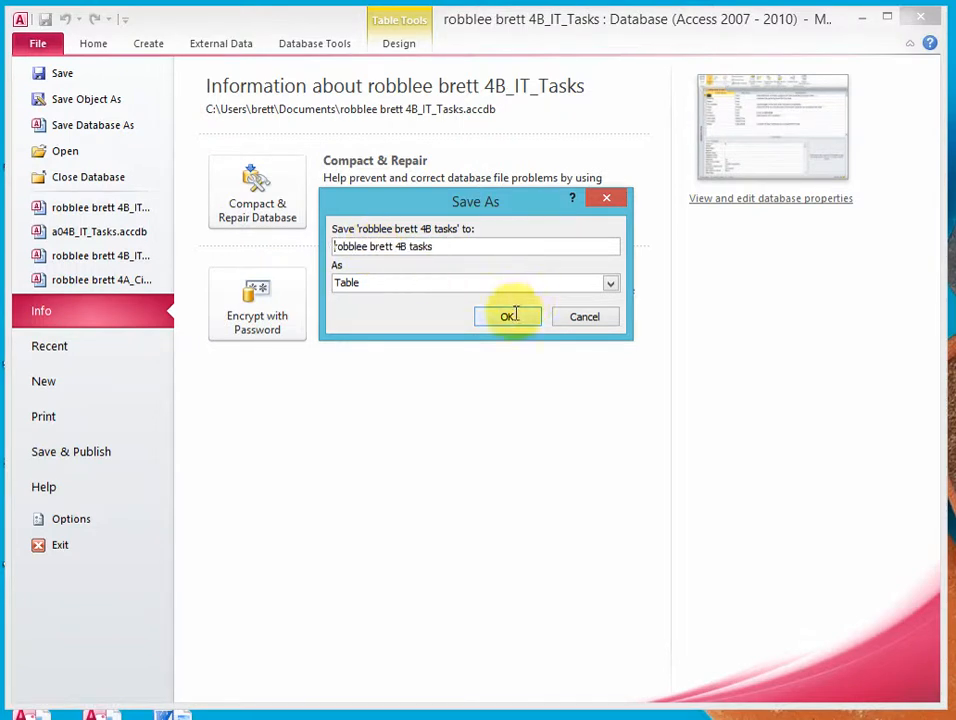
{"action": "left_click", "coordinate": [512, 316]}
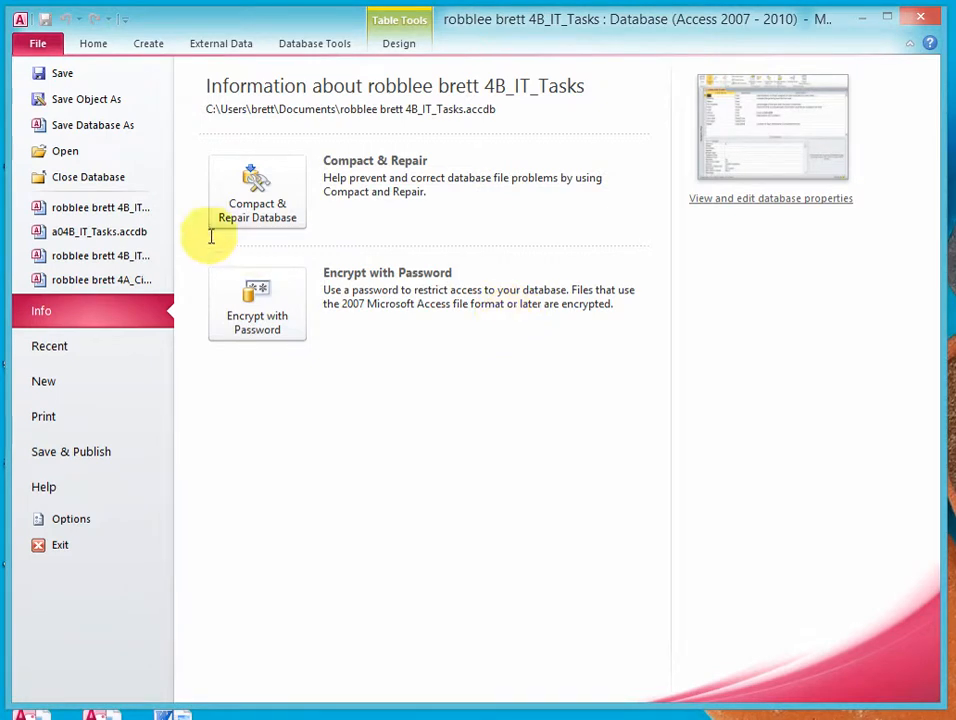
Return to the table design, show the list of database objects and close the tasks table
{"action": "left_click", "coordinate": [88, 45]}
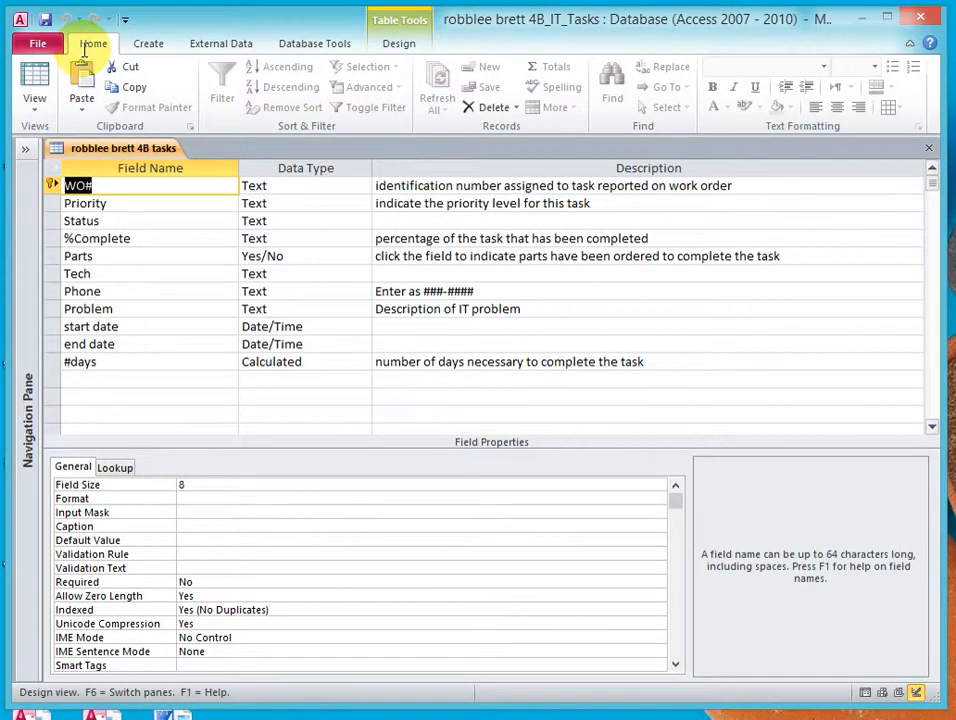
{"action": "left_click", "coordinate": [28, 151]}
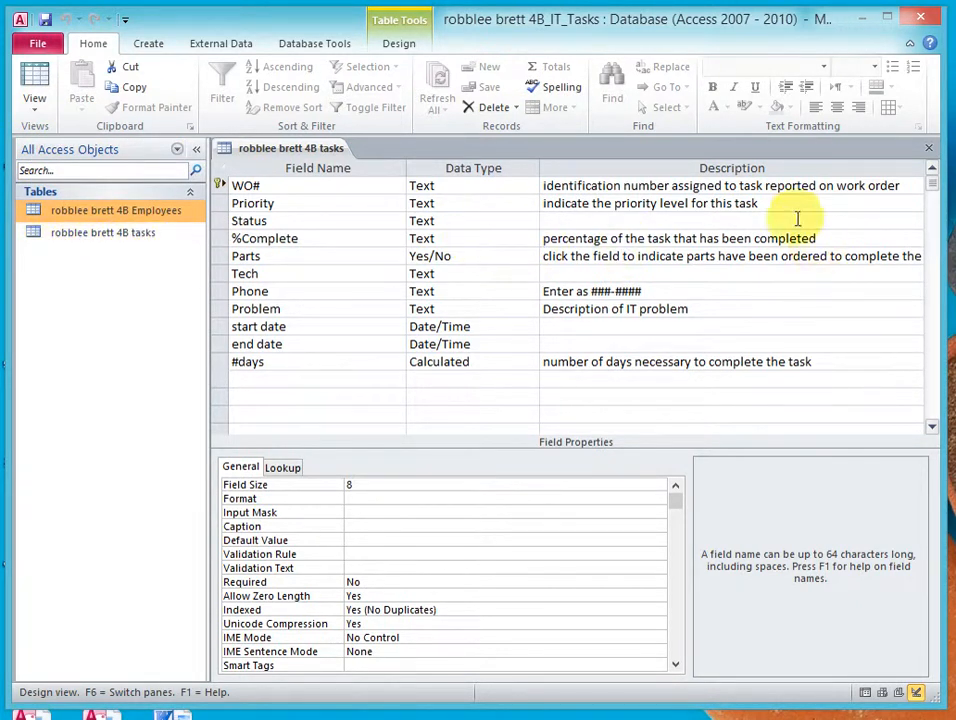
{"action": "left_click", "coordinate": [930, 150]}
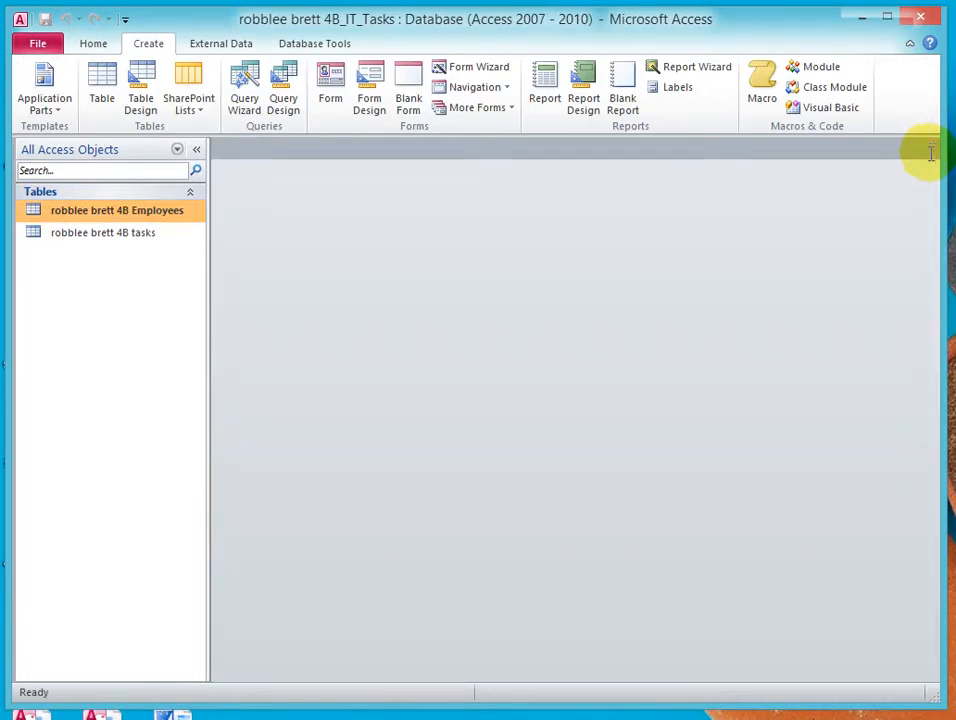